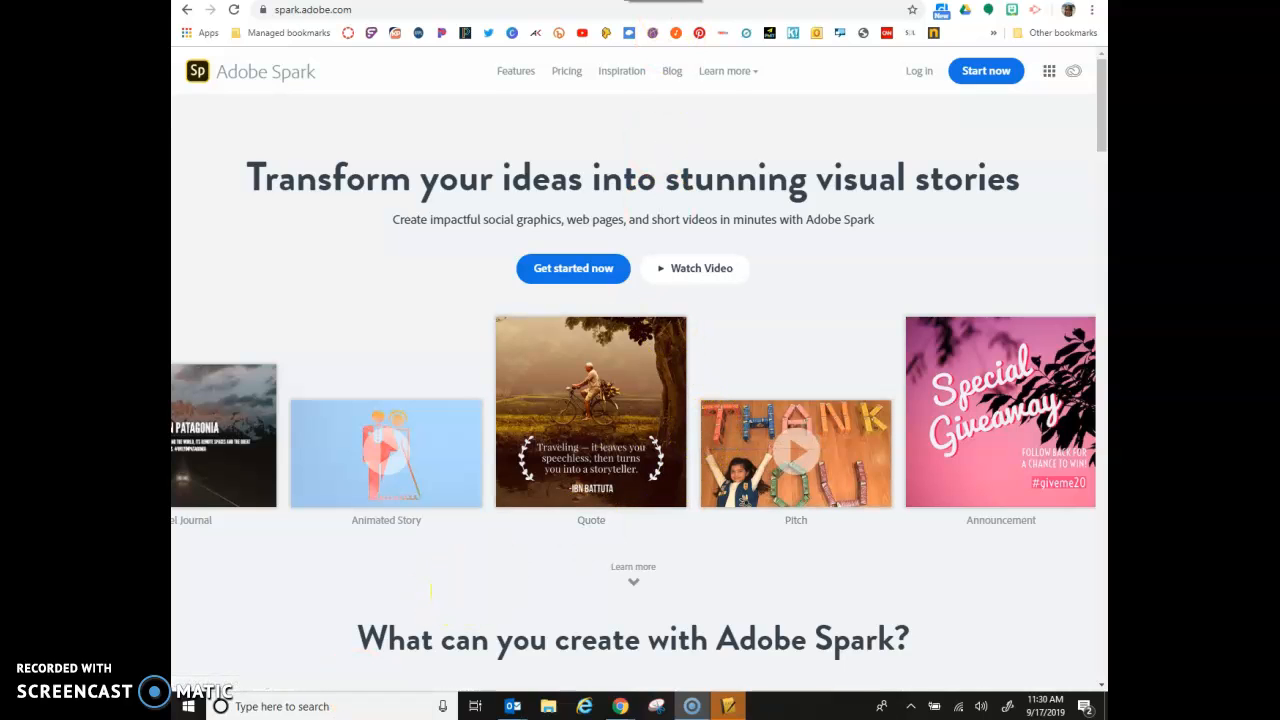
- Open Adobe Spark from the Movies/Animation section of the scisamurai.com project resources page
{"action": "left_click", "coordinate": [640, 1]}
{"action": "scroll", "coordinate": [442, 556], "scroll_direction": "down", "scroll_amount": 1}
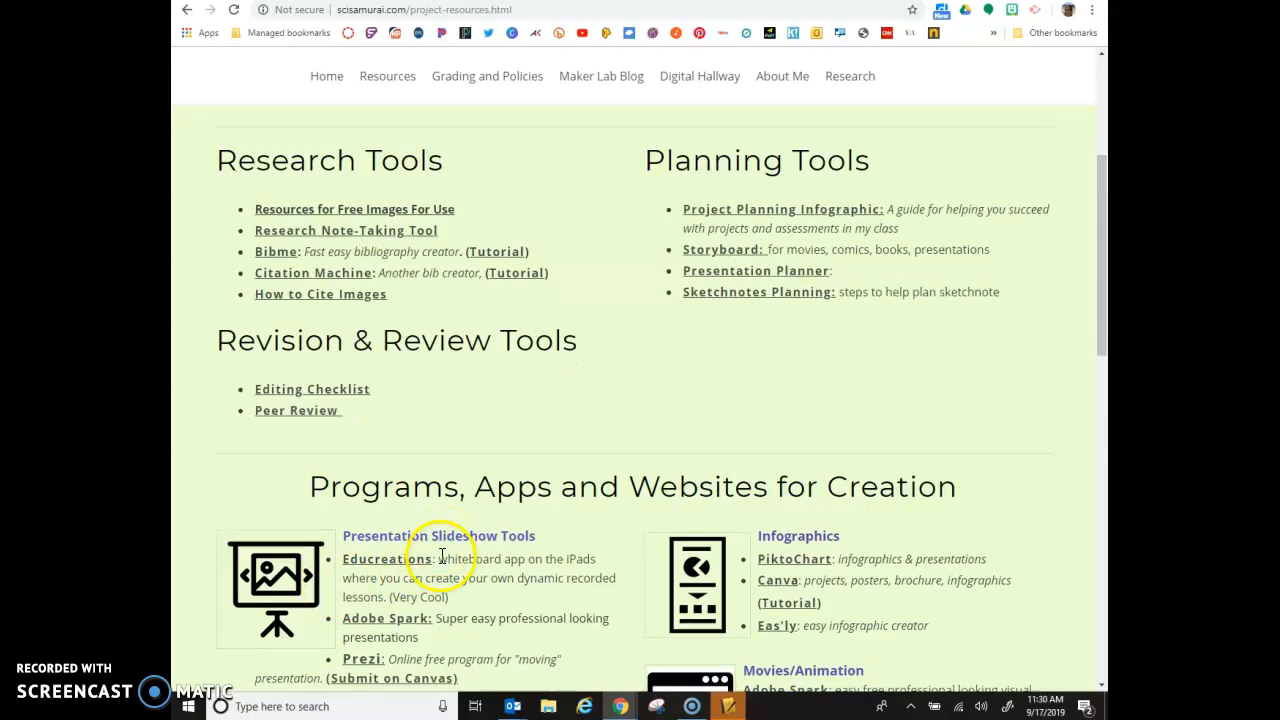
{"action": "scroll", "coordinate": [442, 556], "scroll_direction": "down", "scroll_amount": 2}
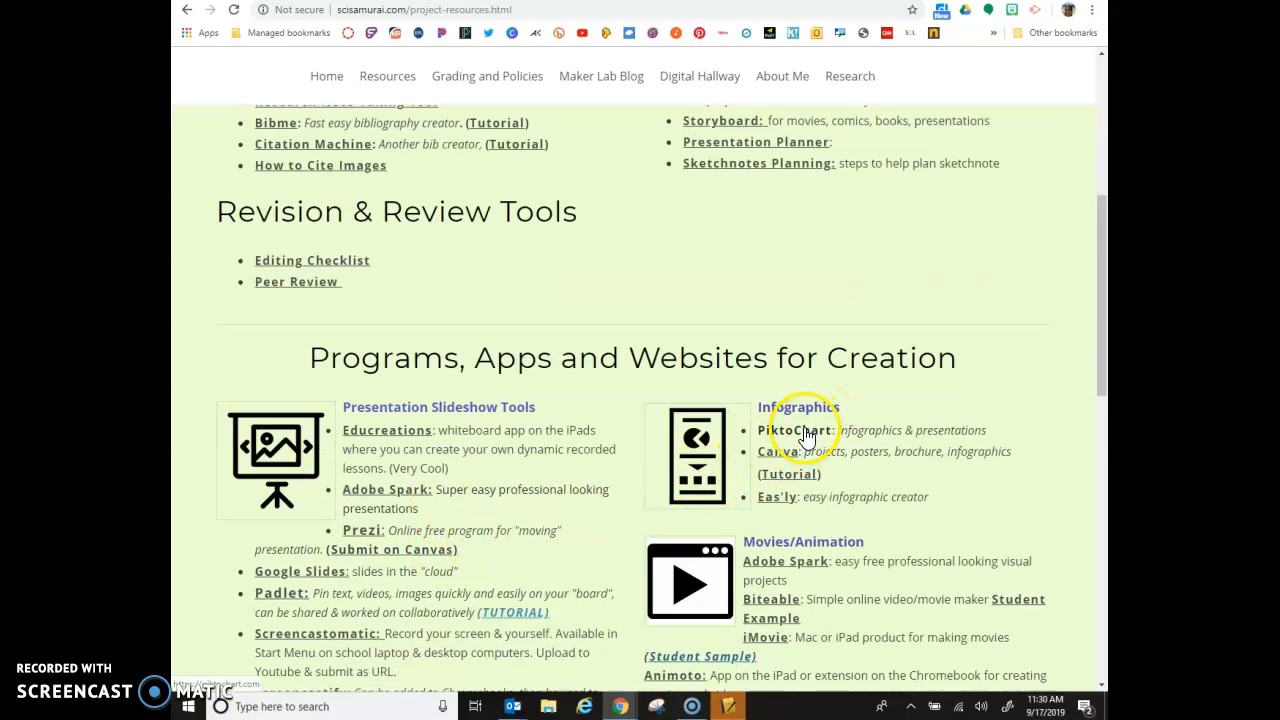
{"action": "left_click", "coordinate": [785, 568]}
- Log in to Adobe Spark with the Google account
{"action": "left_click", "coordinate": [918, 76]}
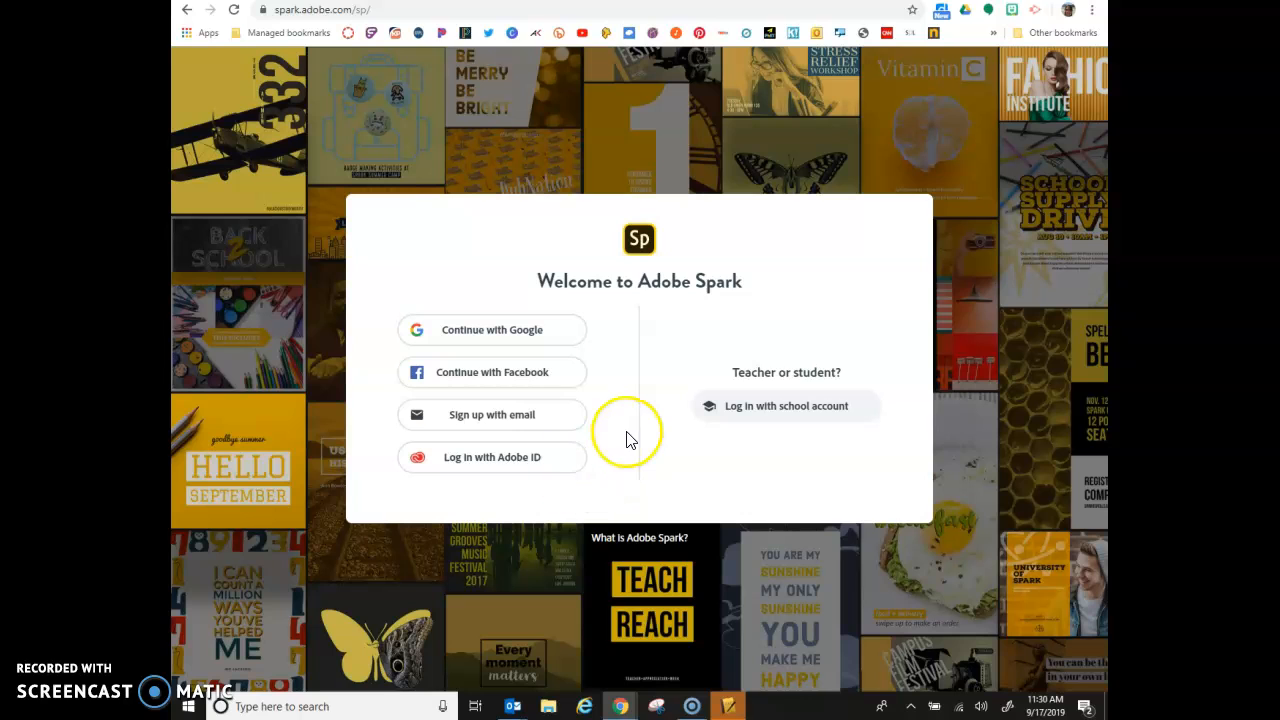
{"action": "left_click", "coordinate": [565, 344]}
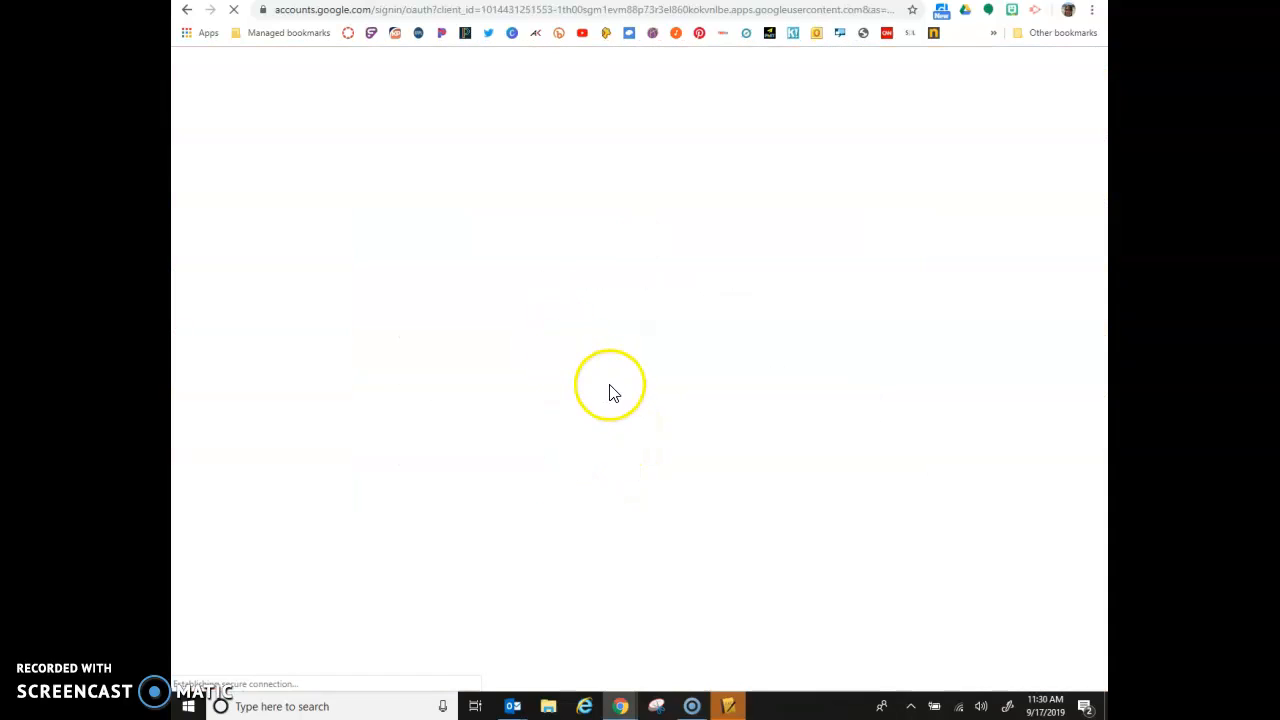
{"action": "left_click", "coordinate": [631, 345]}
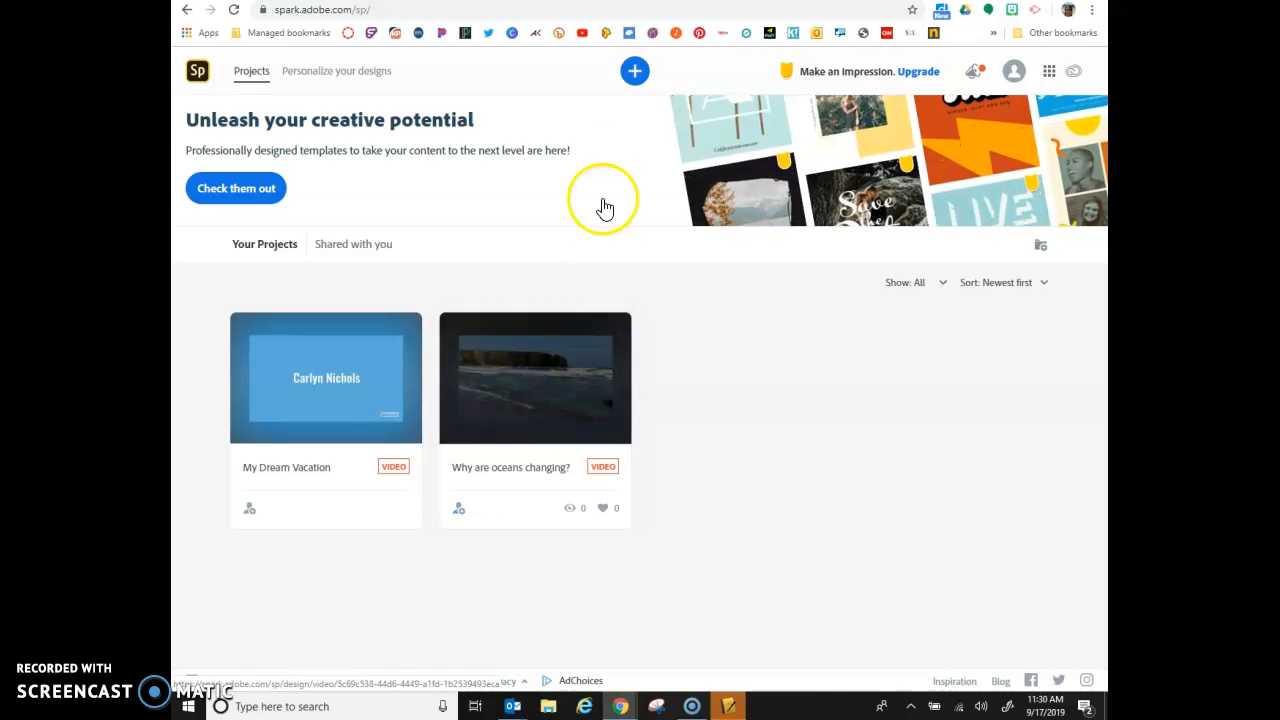
- Start a new project and look through the gallery of all Spark templates
{"action": "left_click", "coordinate": [632, 78]}
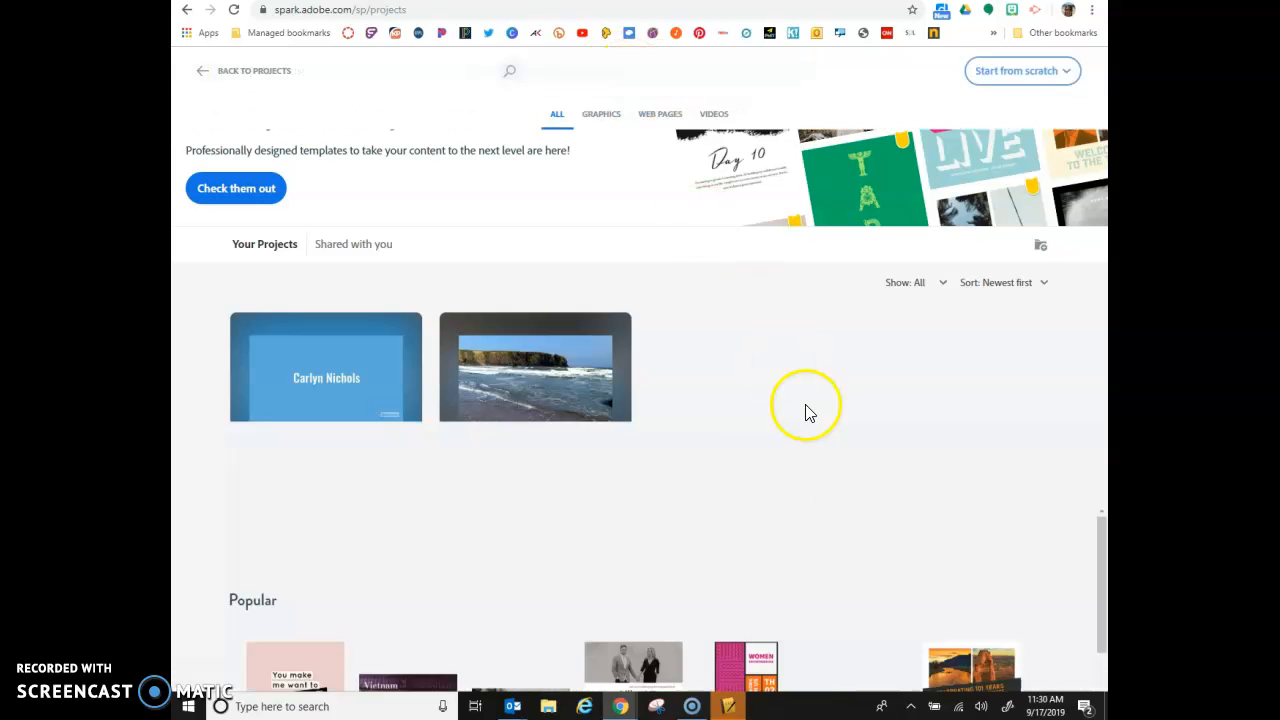
{"action": "scroll", "coordinate": [869, 477], "scroll_direction": "down", "scroll_amount": 5}
{"action": "scroll", "coordinate": [853, 430], "scroll_direction": "down", "scroll_amount": 5}
{"action": "scroll", "coordinate": [853, 430], "scroll_direction": "down", "scroll_amount": 3}
{"action": "scroll", "coordinate": [851, 436], "scroll_direction": "up", "scroll_amount": 4}
{"action": "scroll", "coordinate": [853, 453], "scroll_direction": "up", "scroll_amount": 4}
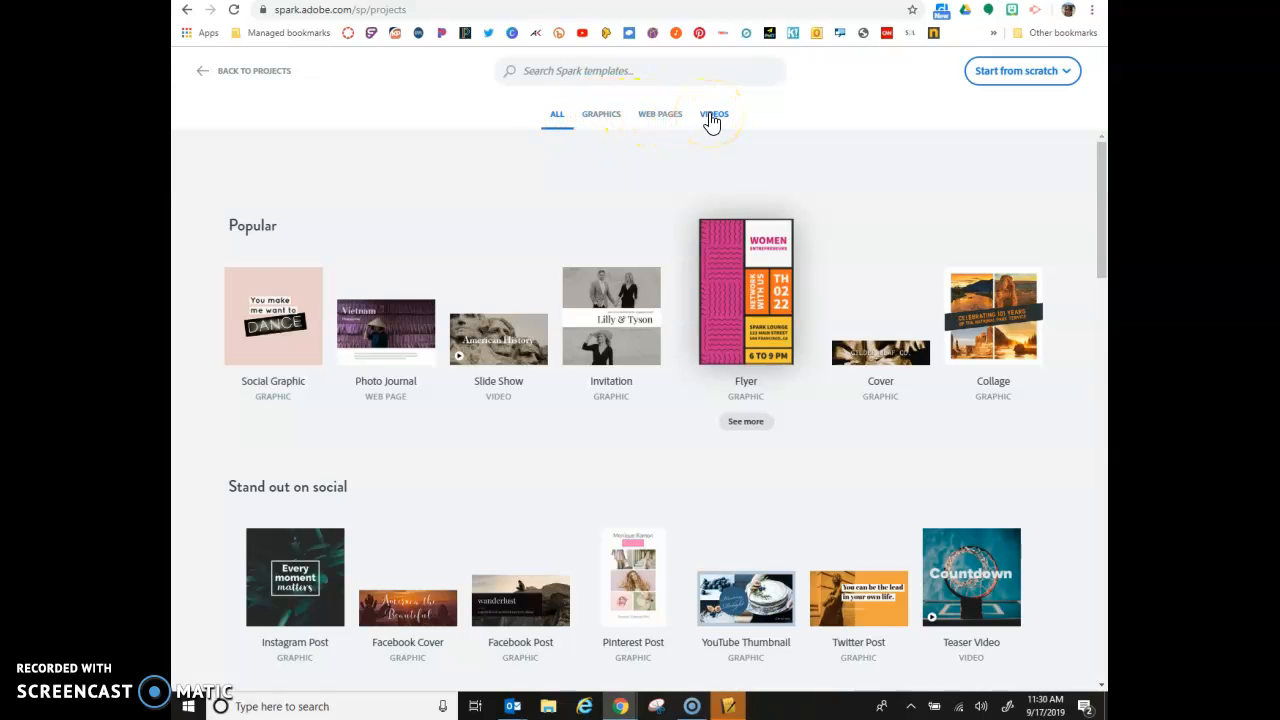
- Limit the templates to videos and start a Lesson Plan Video from the Teach and study section
{"action": "left_click", "coordinate": [710, 121]}
{"action": "left_click", "coordinate": [766, 243]}
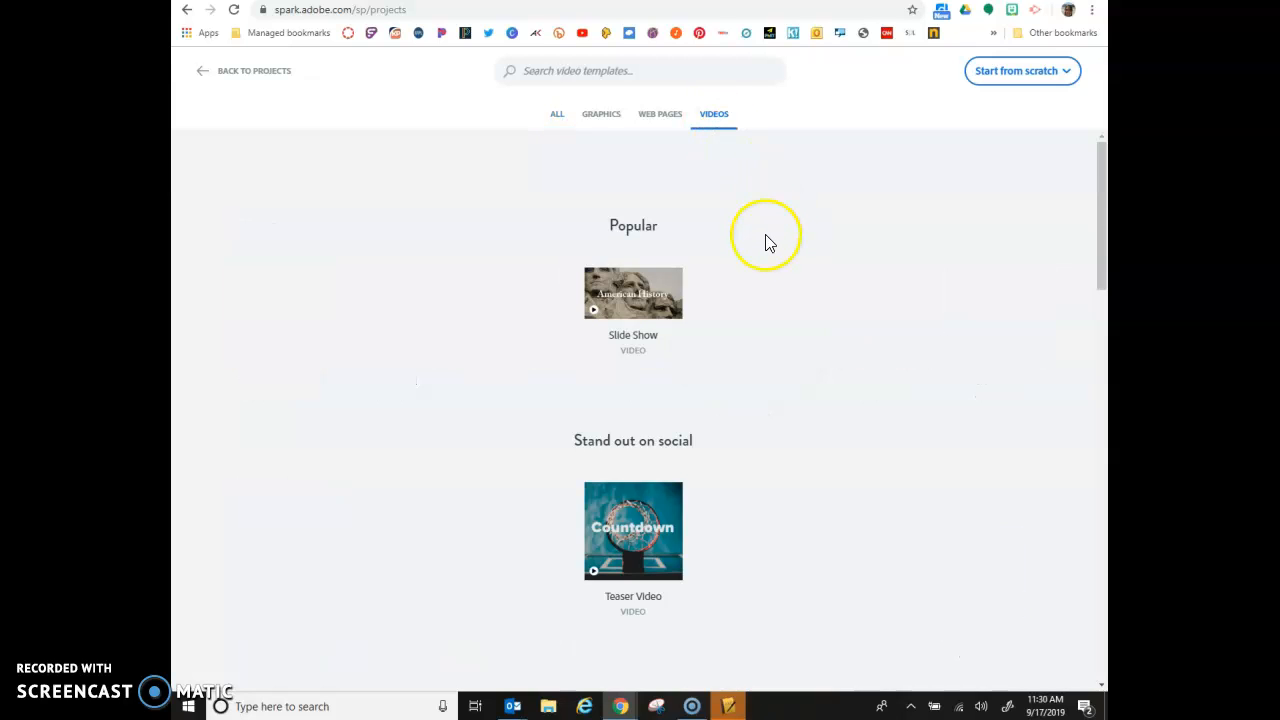
{"action": "scroll", "coordinate": [766, 243], "scroll_direction": "down", "scroll_amount": 3}
{"action": "scroll", "coordinate": [766, 243], "scroll_direction": "down", "scroll_amount": 4}
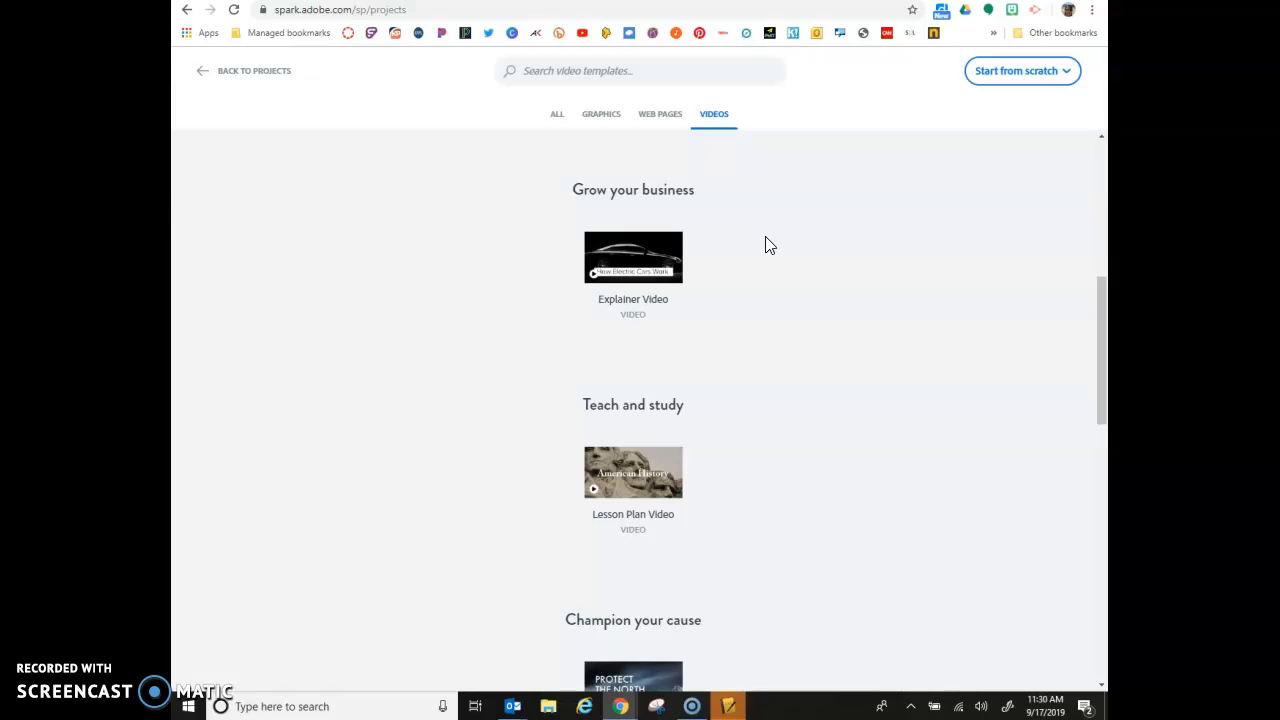
{"action": "scroll", "coordinate": [721, 340], "scroll_direction": "down", "scroll_amount": 2}
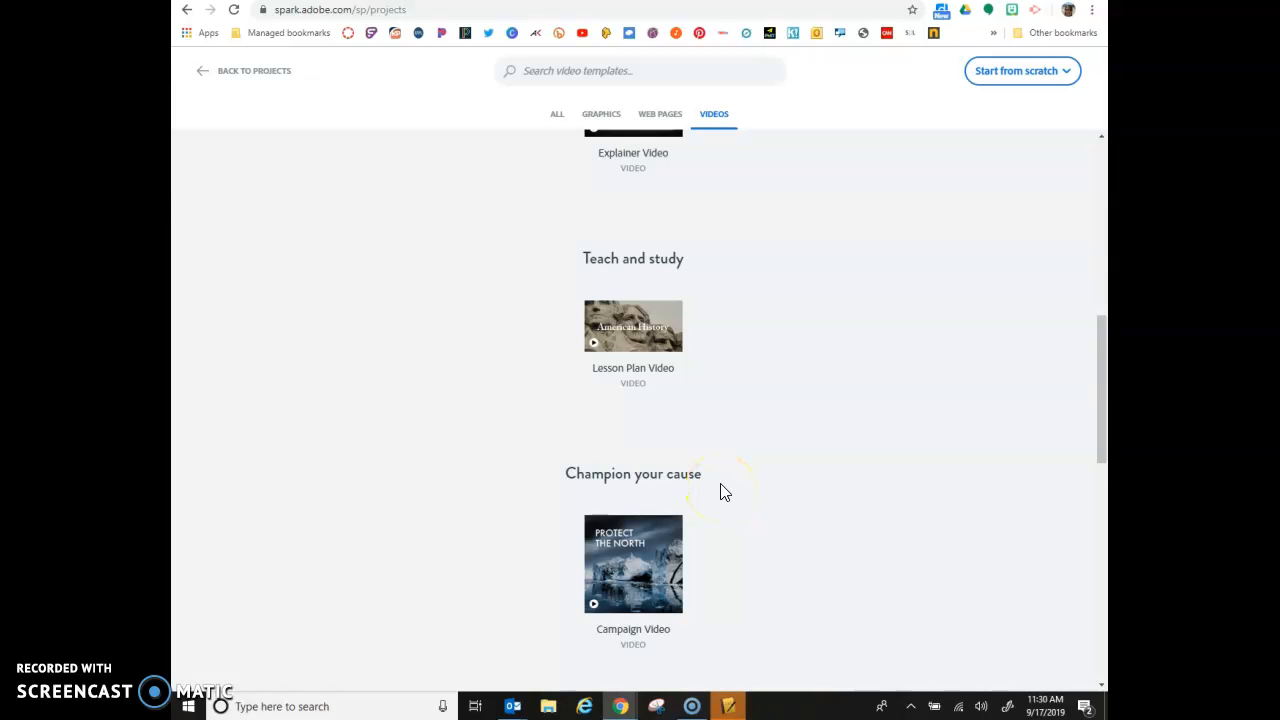
{"action": "mouse_move", "coordinate": [634, 345]}
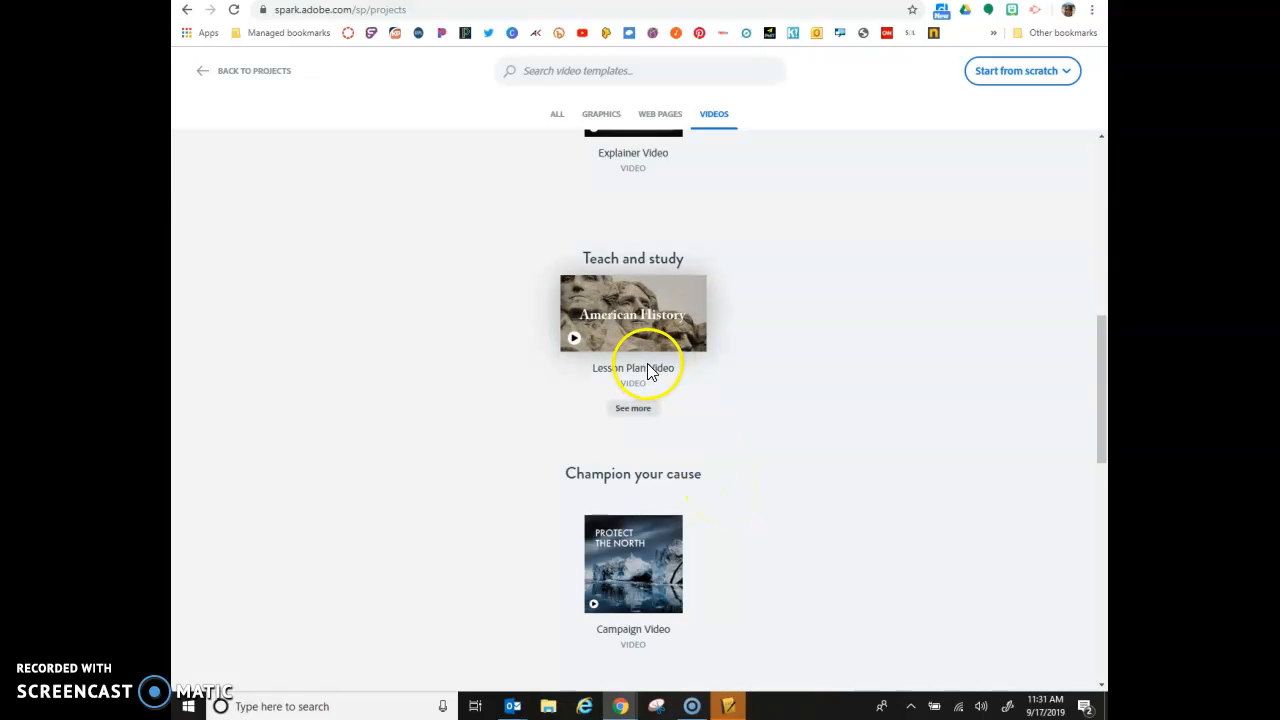
{"action": "left_click", "coordinate": [636, 282]}
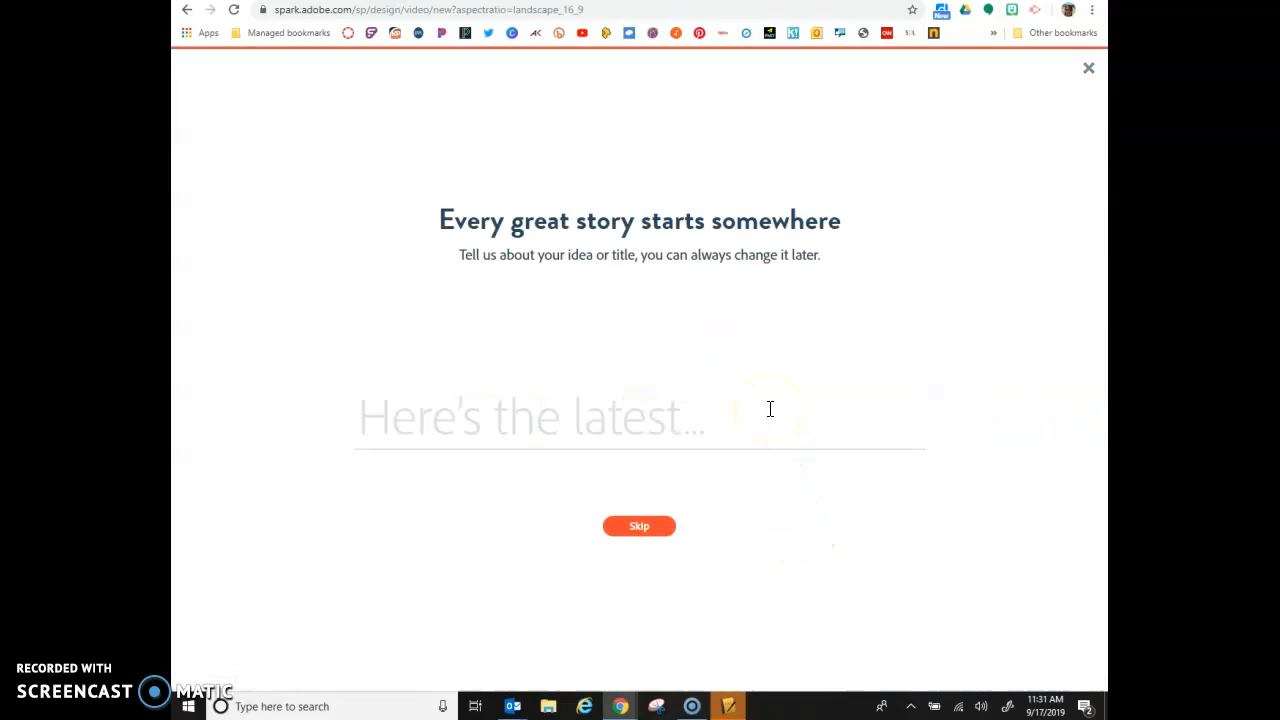
- Give the video the title "My Stuff" and continue to the story templates
{"action": "type", "text": "H"}
{"action": "key", "text": "BackSpace"}
{"action": "type", "text": "My Stuff"}
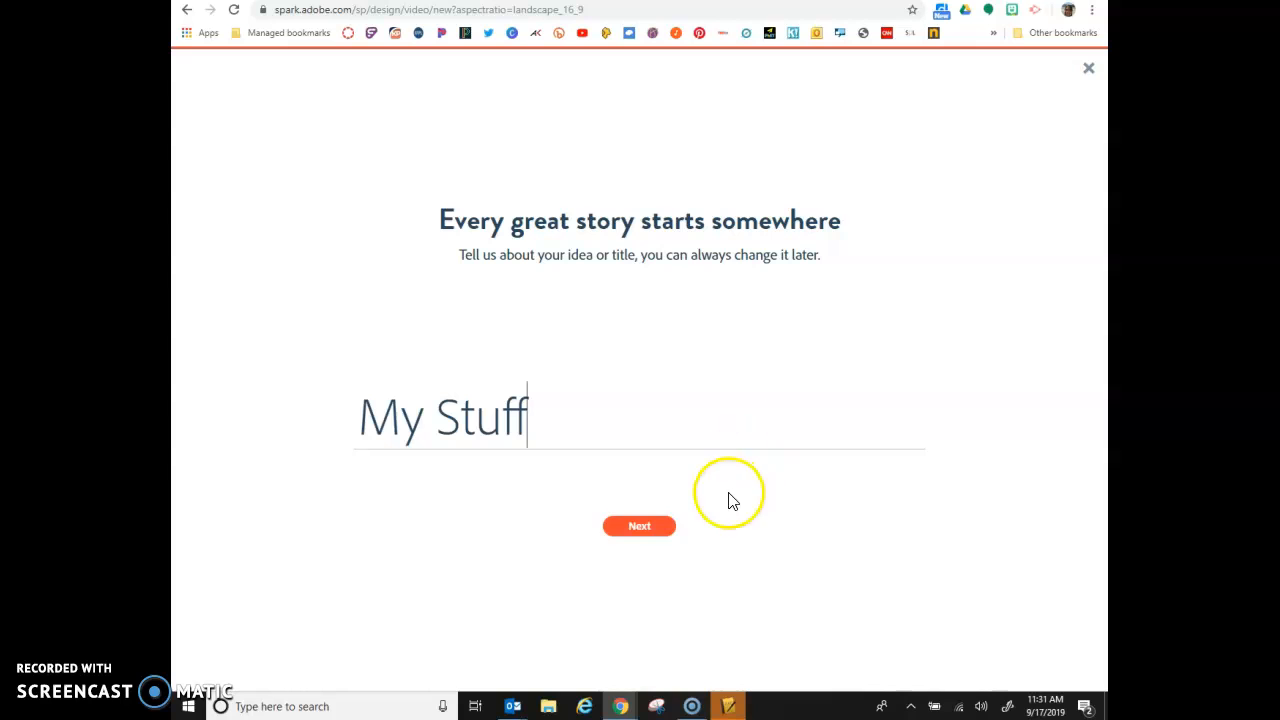
{"action": "left_click", "coordinate": [644, 528]}
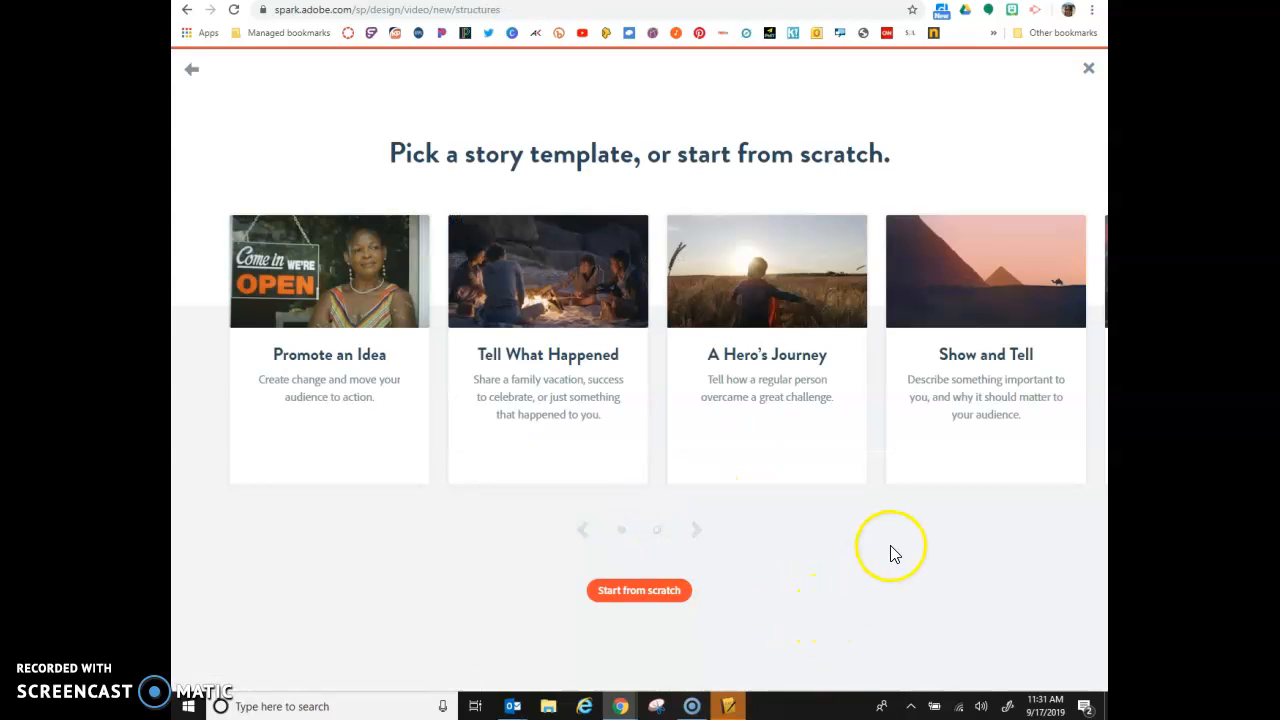
- Look through the story templates, pick Show and Tell, and dismiss the introductory quick tips
{"action": "mouse_move", "coordinate": [1018, 395]}
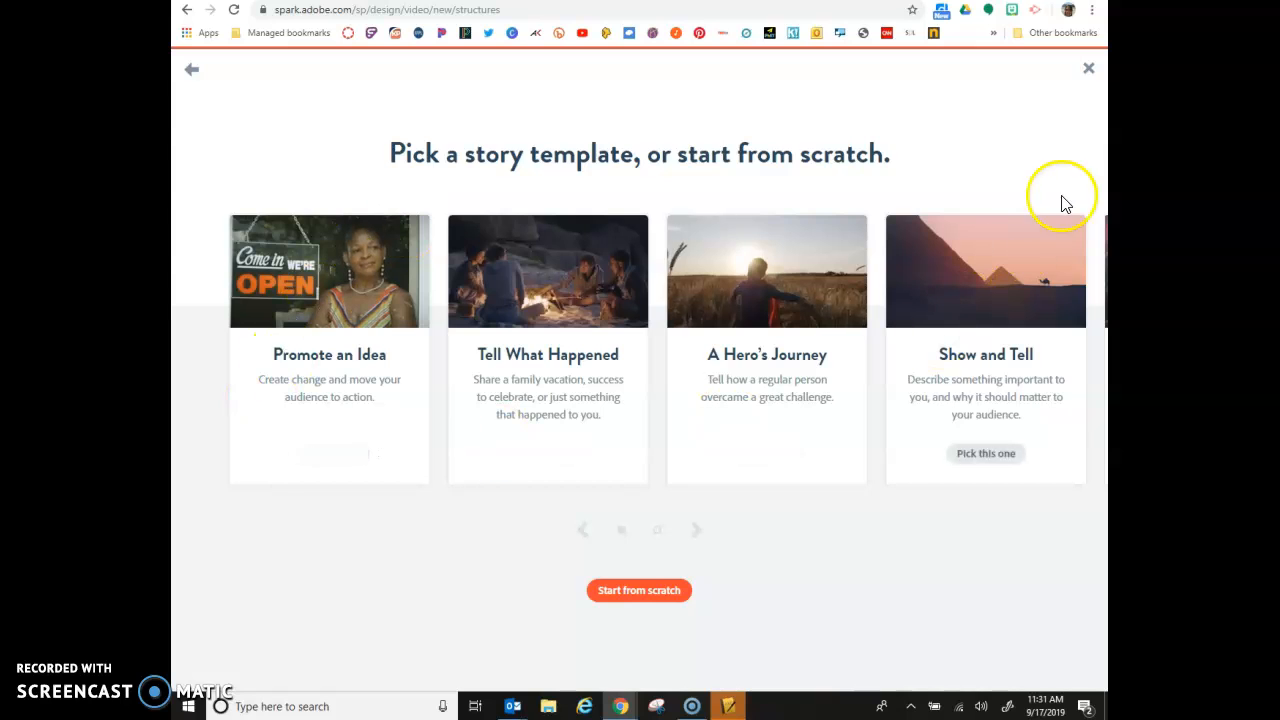
{"action": "scroll", "coordinate": [1075, 280], "scroll_direction": "right", "scroll_amount": 2}
{"action": "scroll", "coordinate": [1078, 287], "scroll_direction": "right", "scroll_amount": 2}
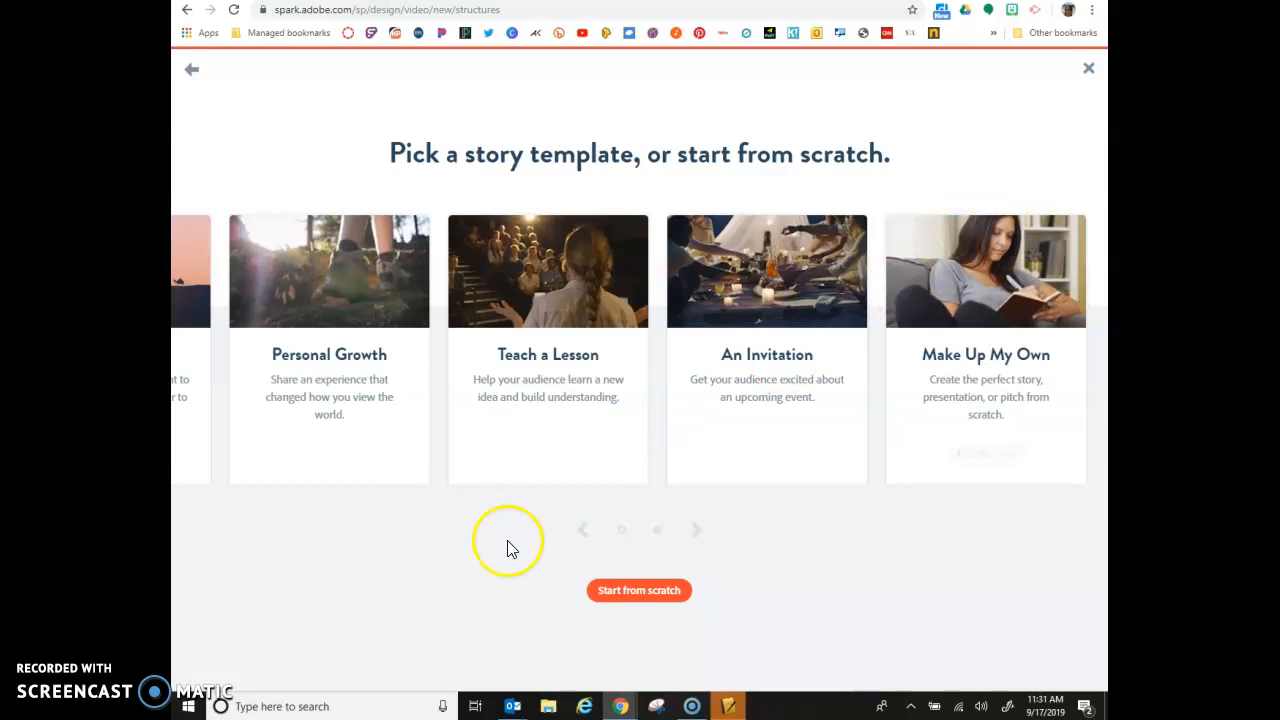
{"action": "left_click", "coordinate": [191, 70]}
{"action": "left_click", "coordinate": [630, 528]}
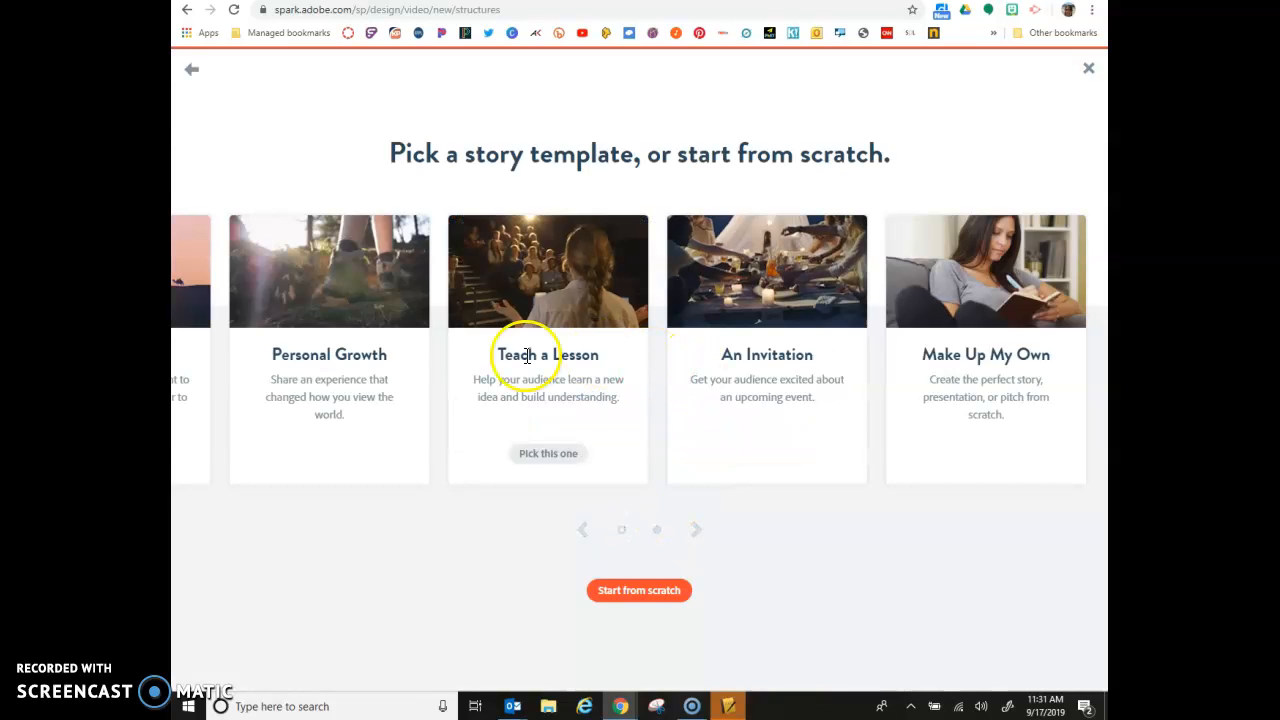
{"action": "left_click", "coordinate": [194, 463]}
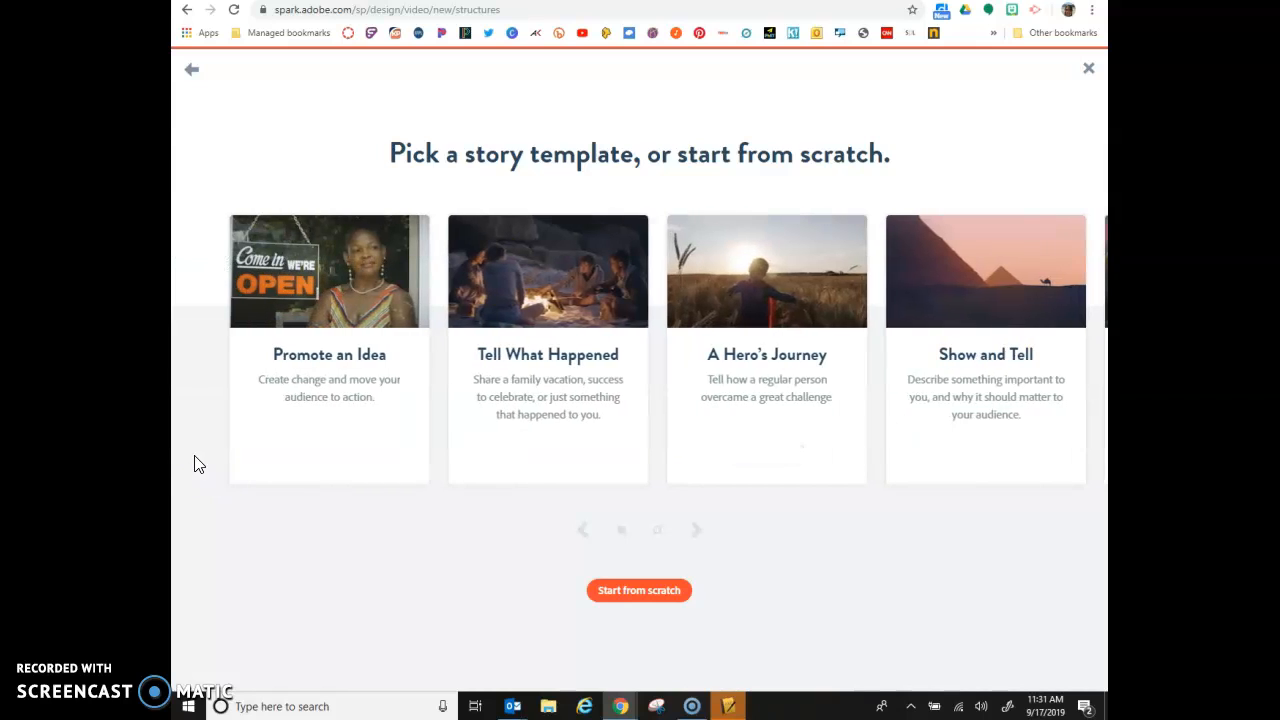
{"action": "left_click", "coordinate": [988, 455]}
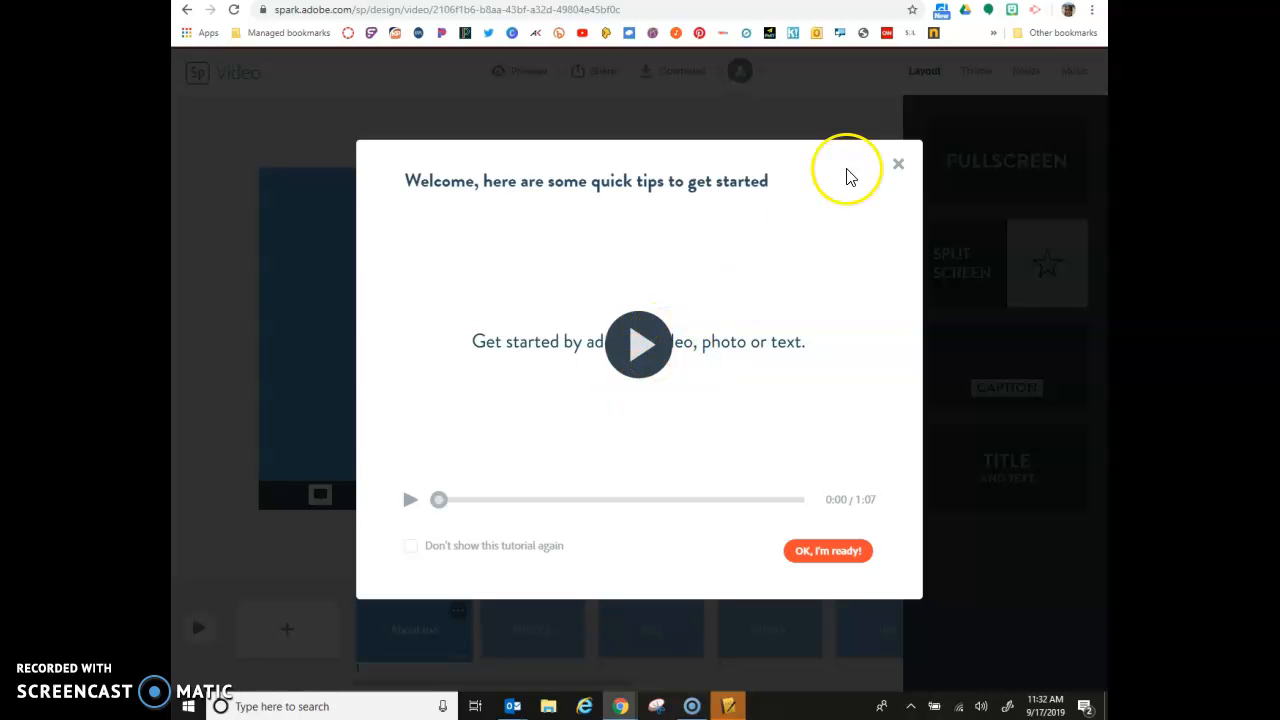
{"action": "left_click", "coordinate": [898, 167]}
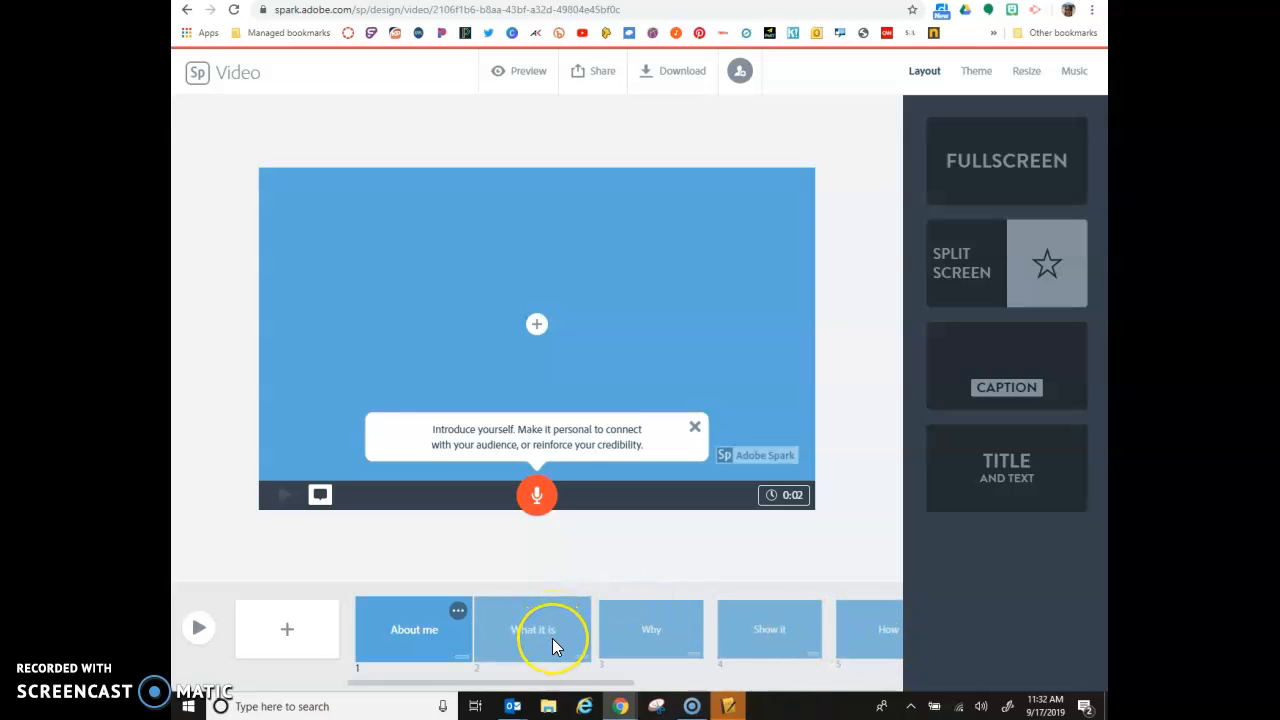
- Try the Fullscreen and Split Screen layouts on the About me slide and settle on Caption
{"action": "left_click", "coordinate": [1029, 186]}
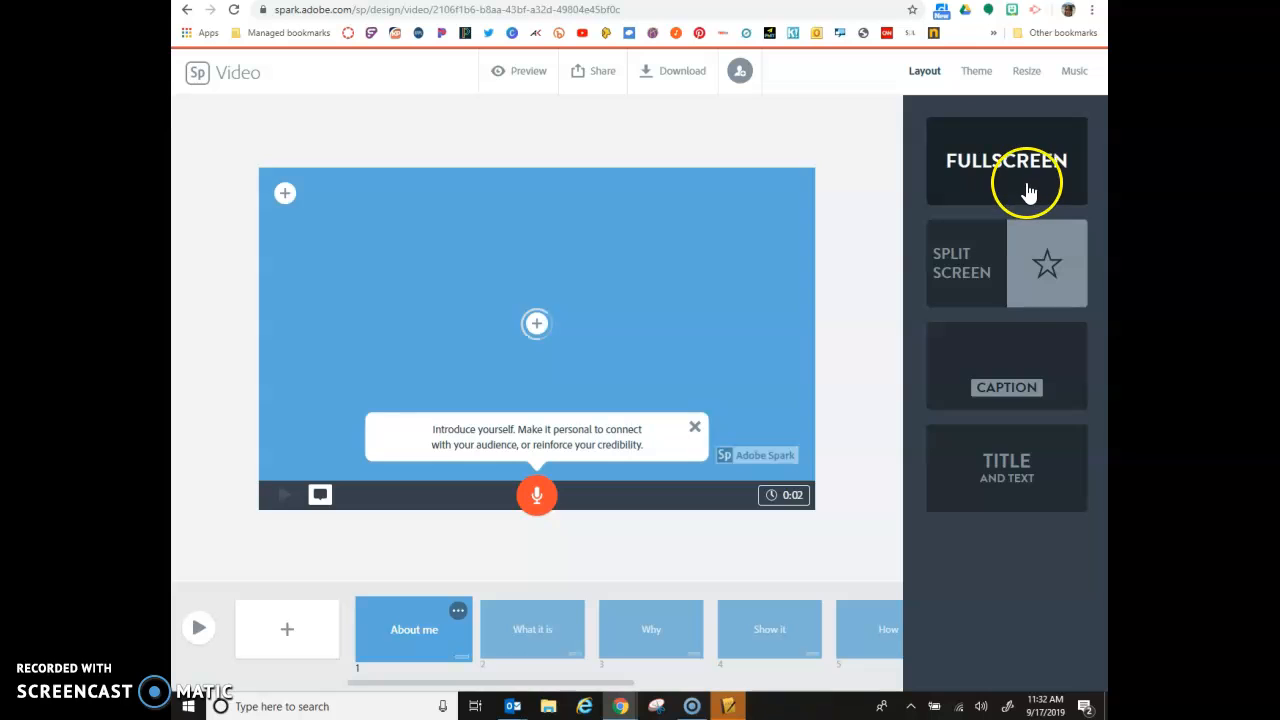
{"action": "left_click", "coordinate": [1033, 294]}
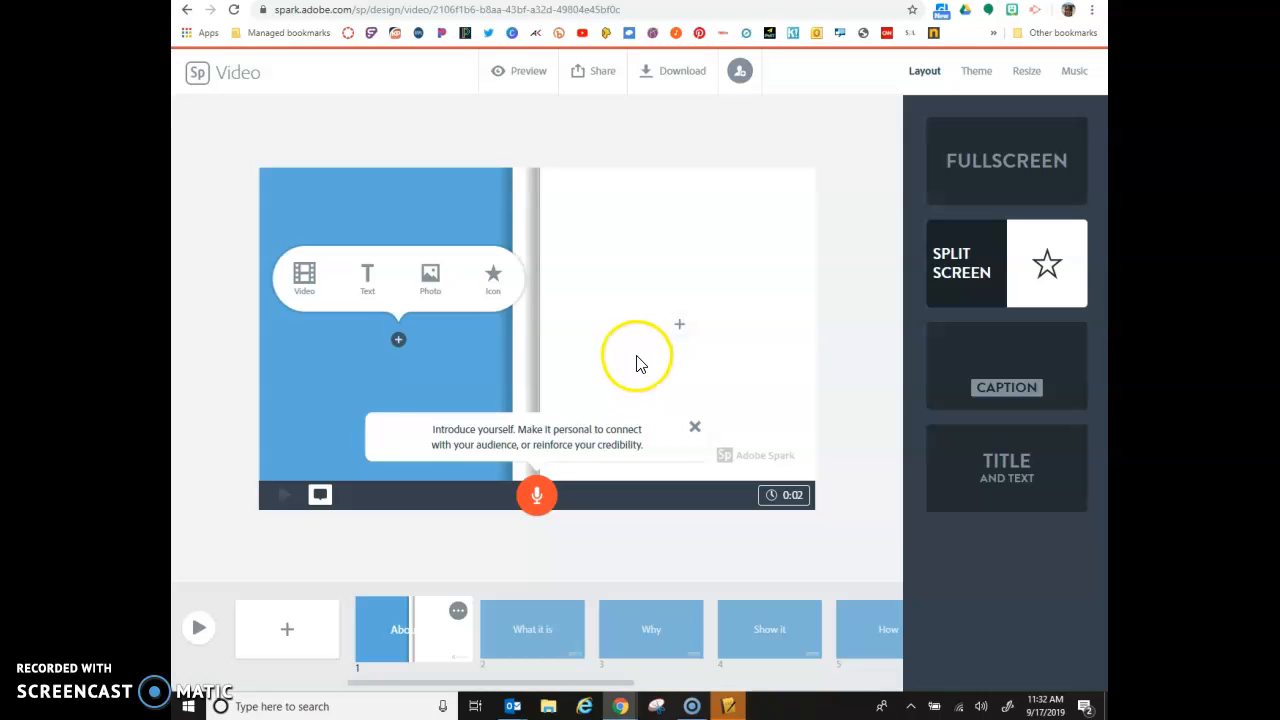
{"action": "left_click", "coordinate": [1023, 350]}
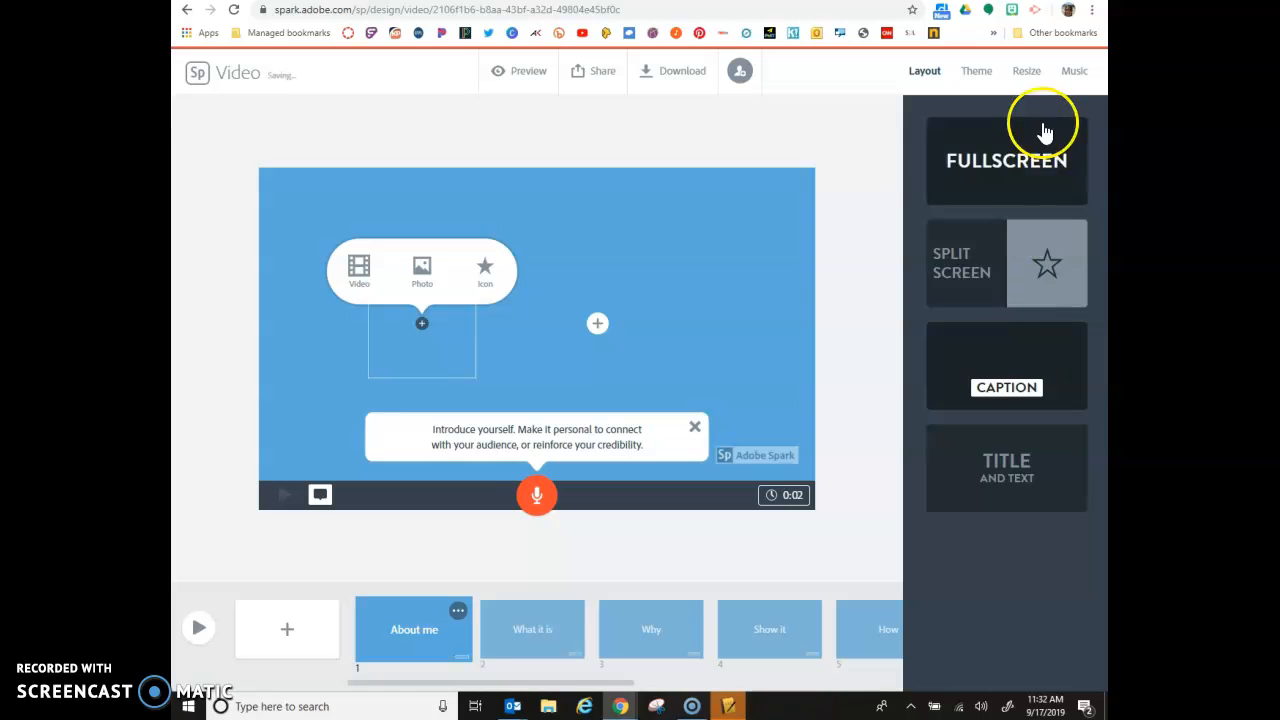
- Check the video upload and photo source options for the slide's media placeholder without adding anything
{"action": "left_click", "coordinate": [371, 275]}
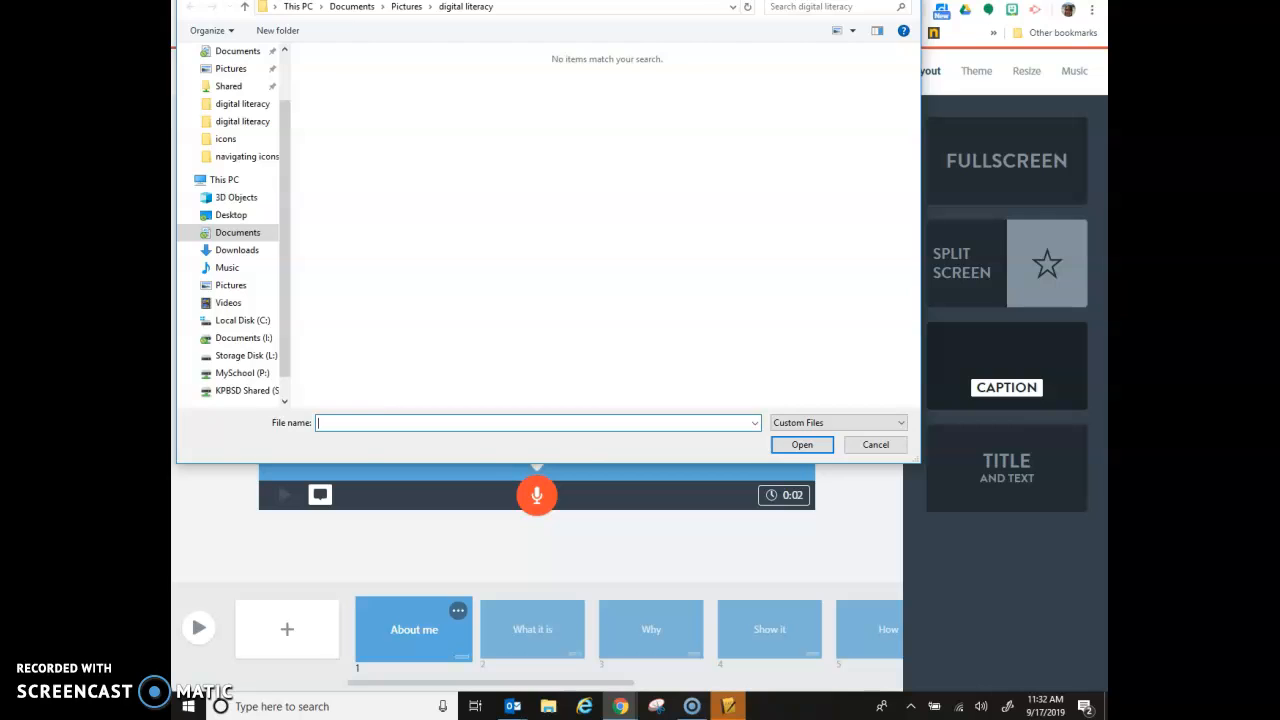
{"action": "key", "text": "Escape"}
{"action": "left_click", "coordinate": [424, 274]}
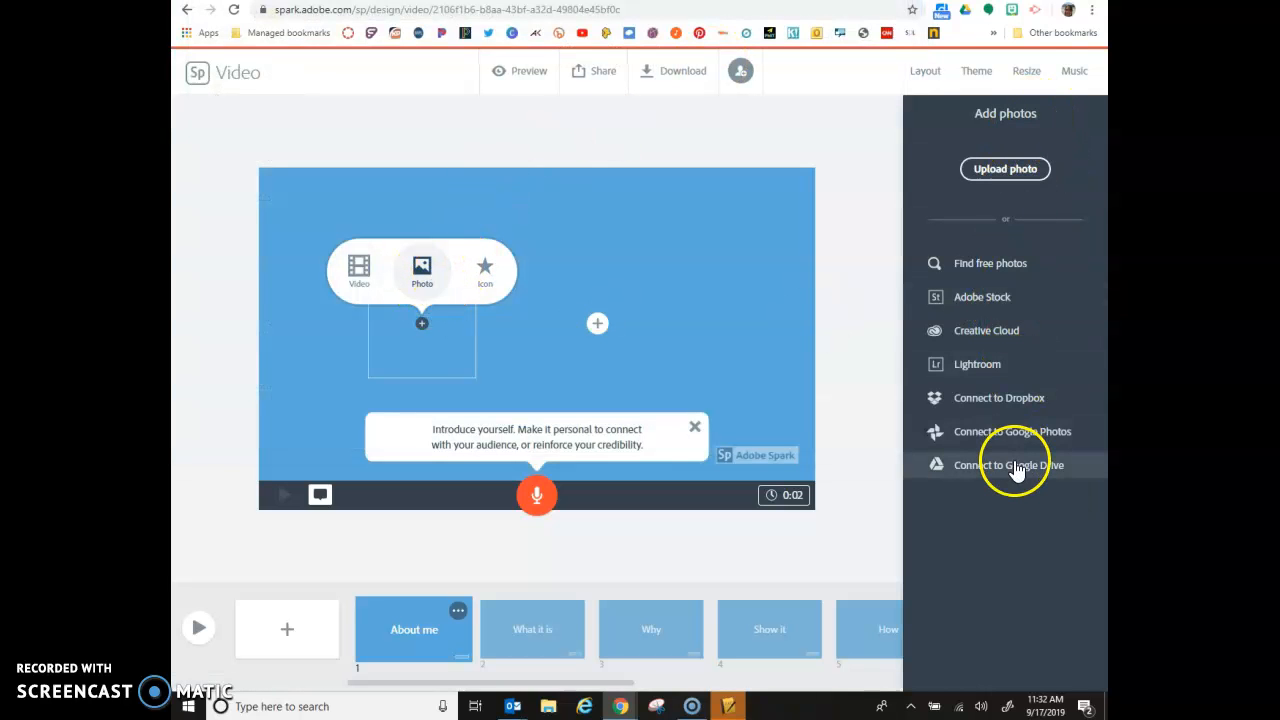
- Enter "My Text...it's amazing." in the first slide's text placeholder and enlarge the text
{"action": "left_click", "coordinate": [594, 338]}
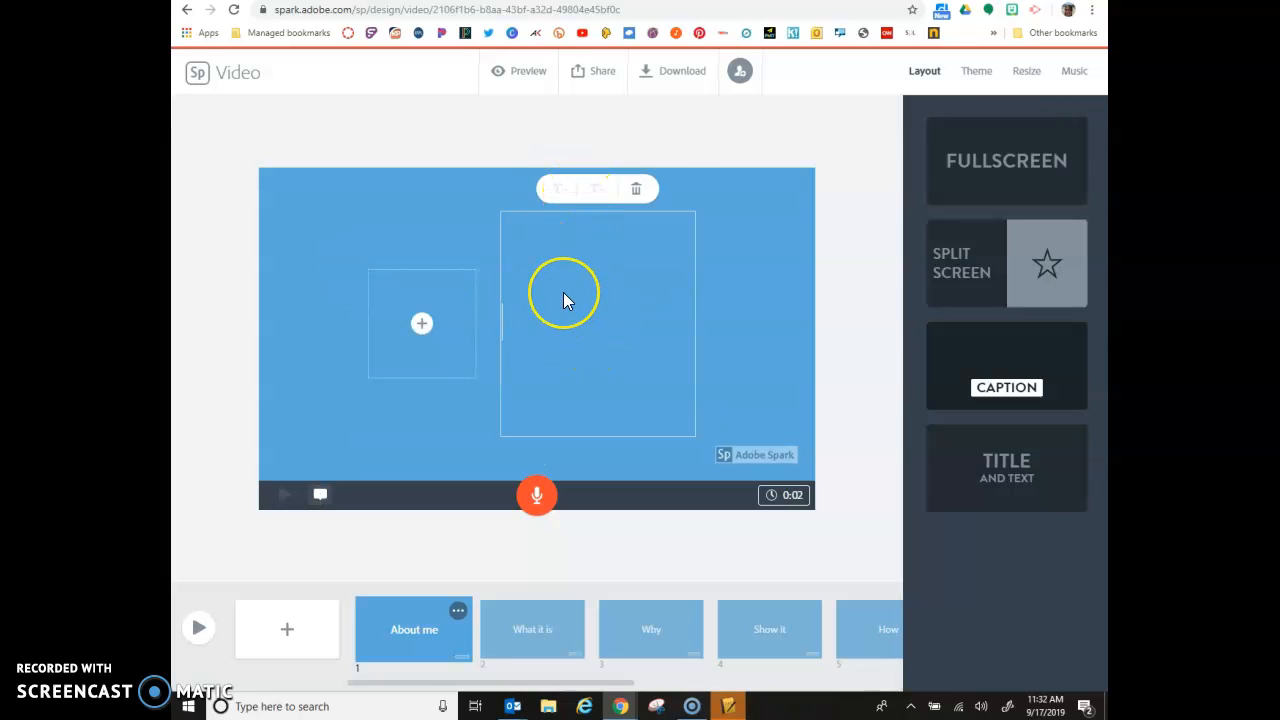
{"action": "type", "text": "My Te"}
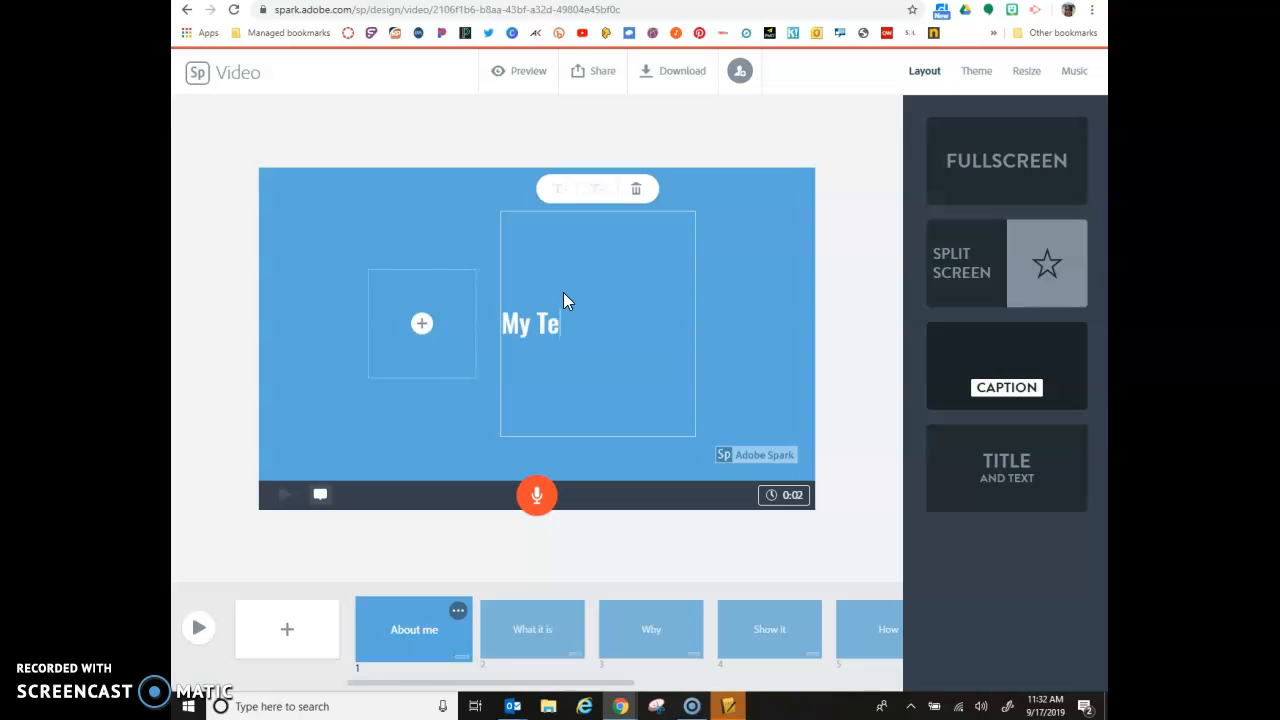
{"action": "type", "text": "xt...it's amazing."}
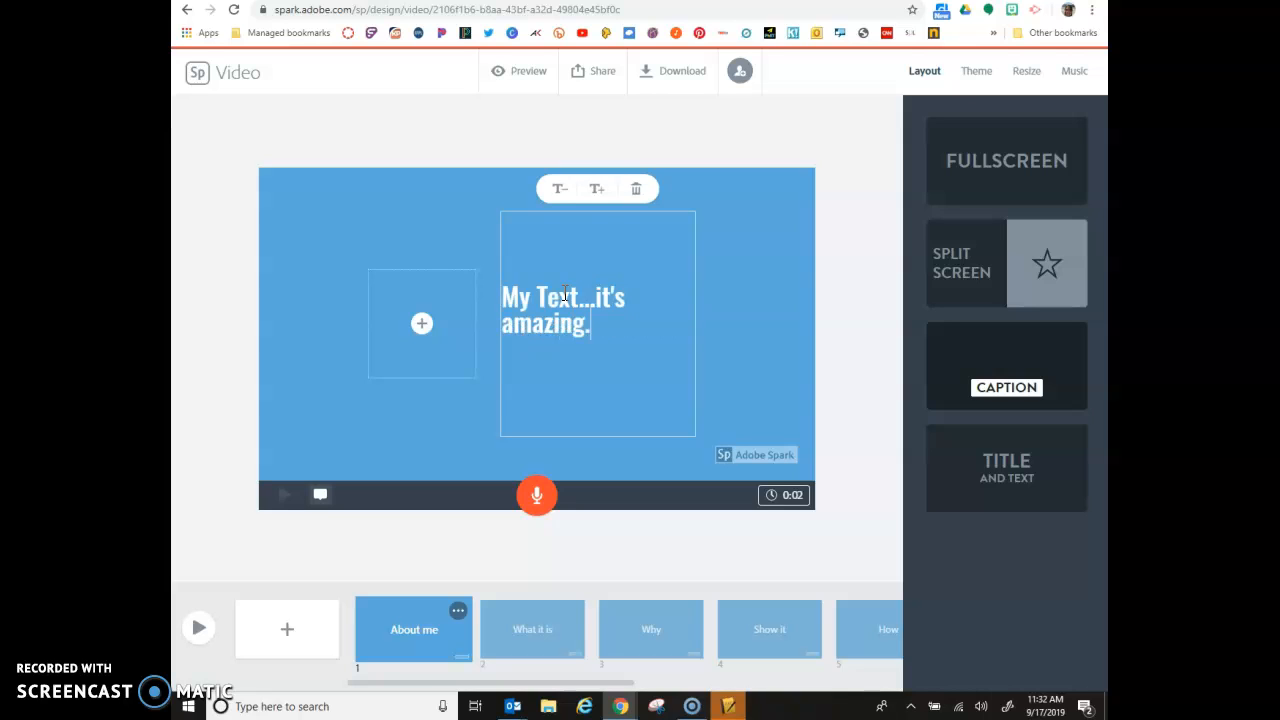
{"action": "left_click", "coordinate": [592, 189]}
{"action": "left_click", "coordinate": [568, 198]}
{"action": "left_click", "coordinate": [596, 190]}
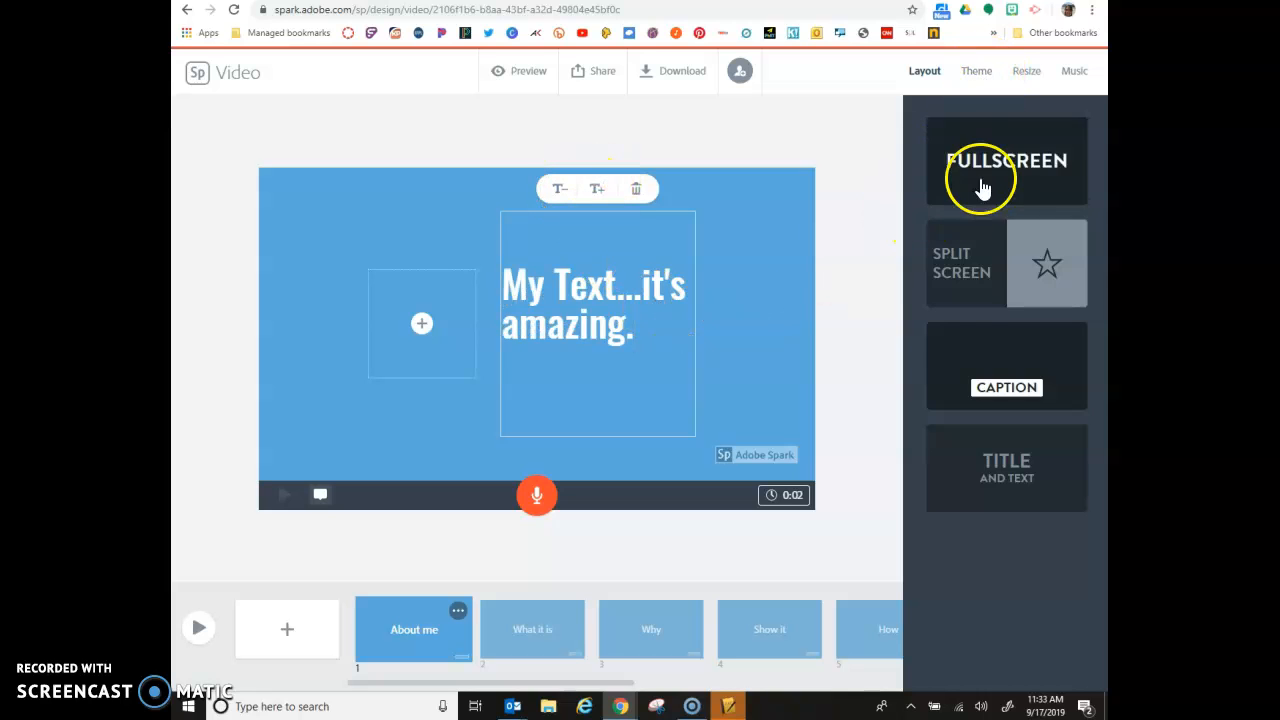
- Apply the Focus theme in purple to the video and look through the other available themes
{"action": "left_click", "coordinate": [984, 76]}
{"action": "left_click", "coordinate": [1053, 420]}
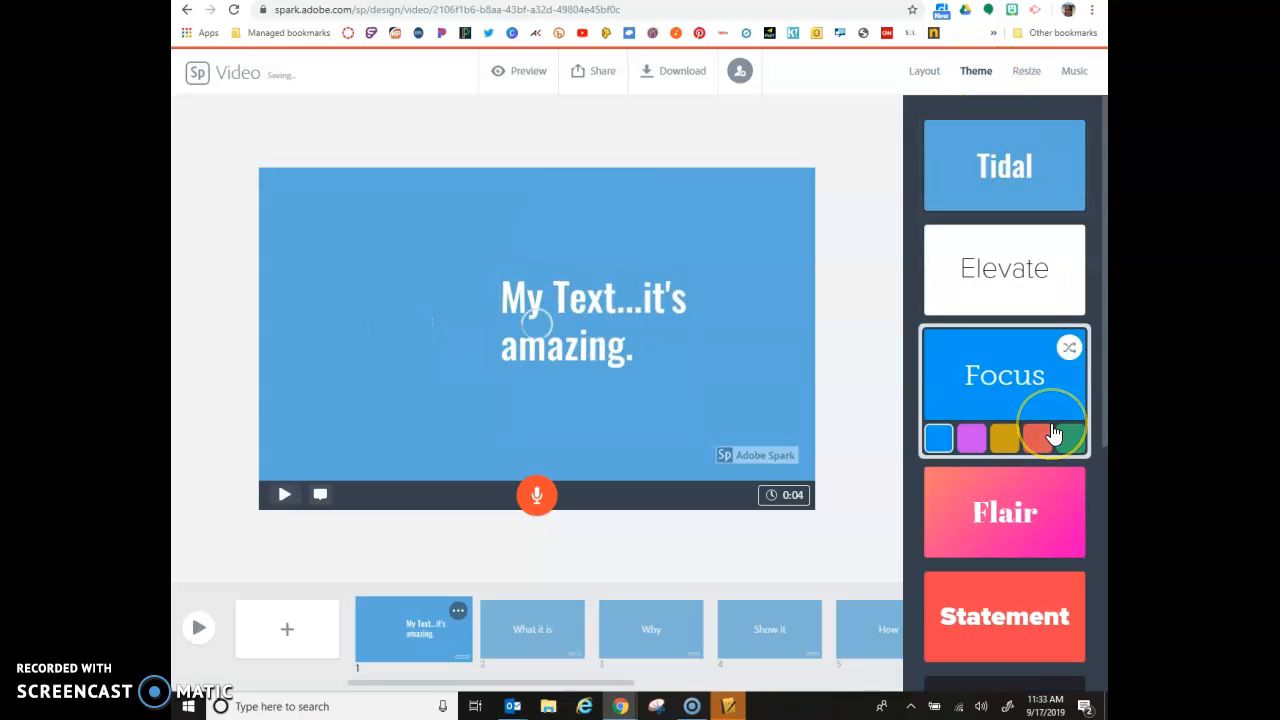
{"action": "left_click", "coordinate": [1003, 444]}
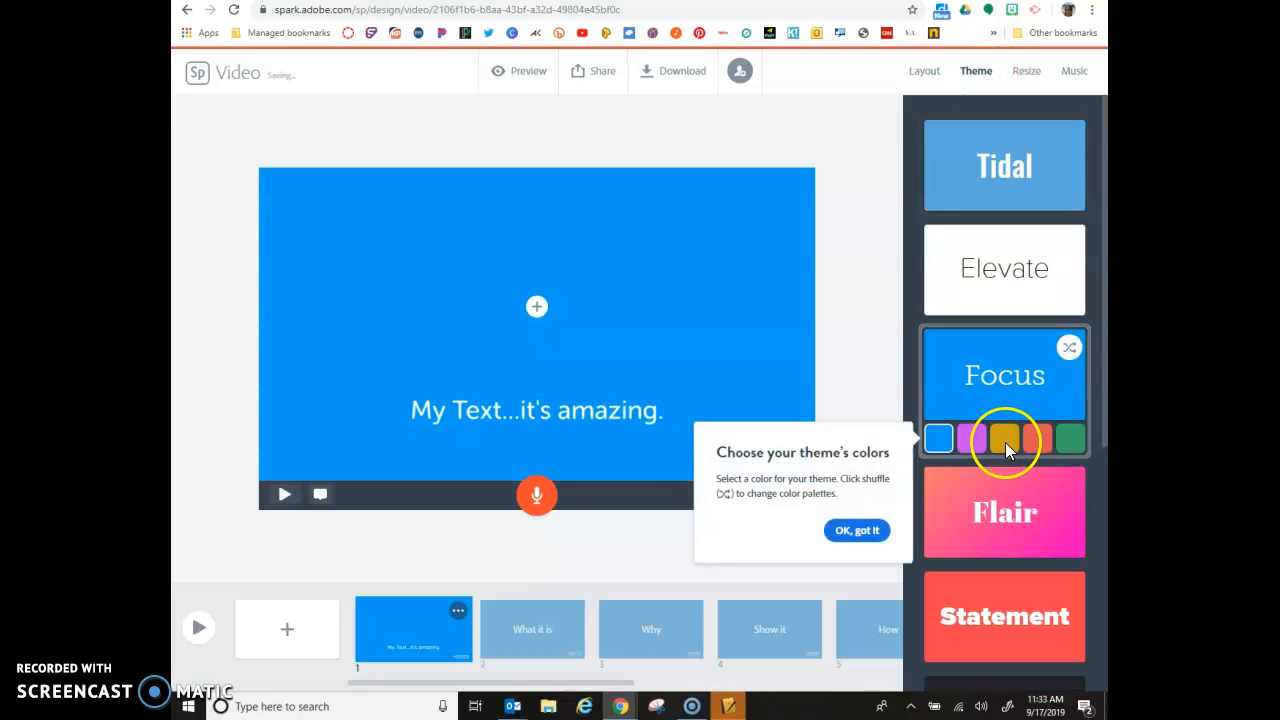
{"action": "left_click", "coordinate": [967, 440]}
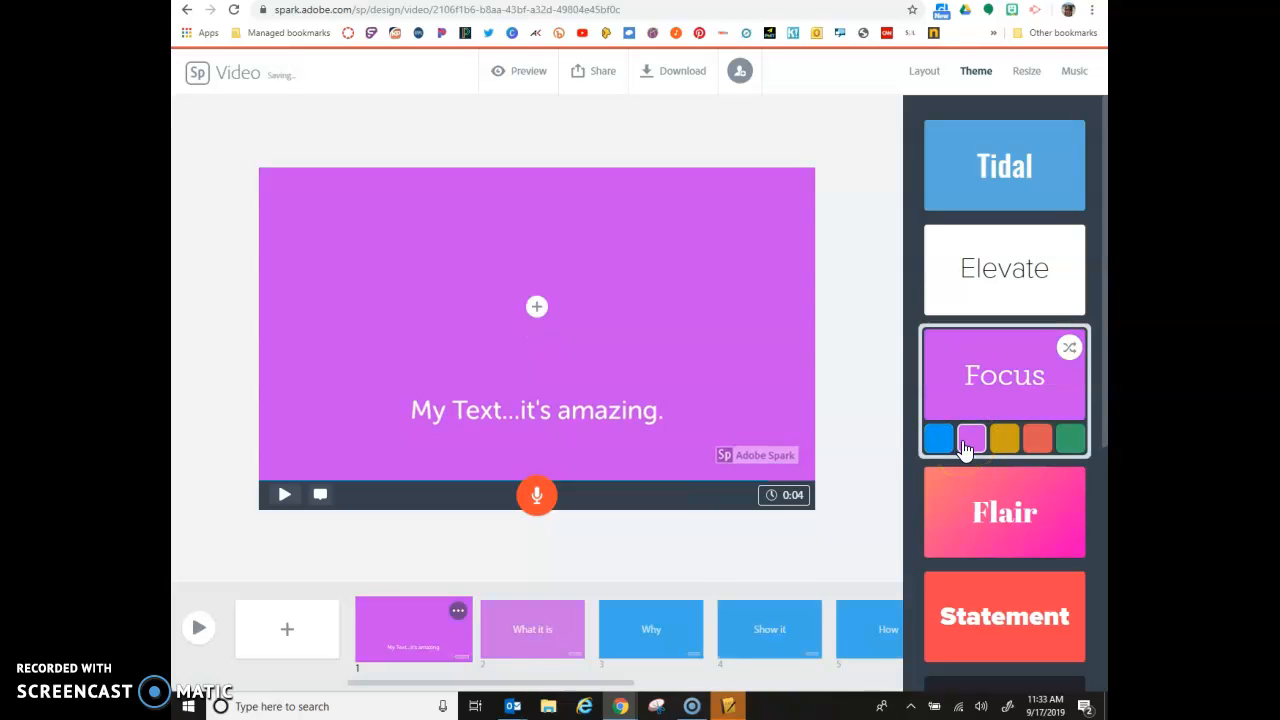
{"action": "left_click", "coordinate": [1006, 276]}
{"action": "scroll", "coordinate": [1053, 470], "scroll_direction": "down", "scroll_amount": 3}
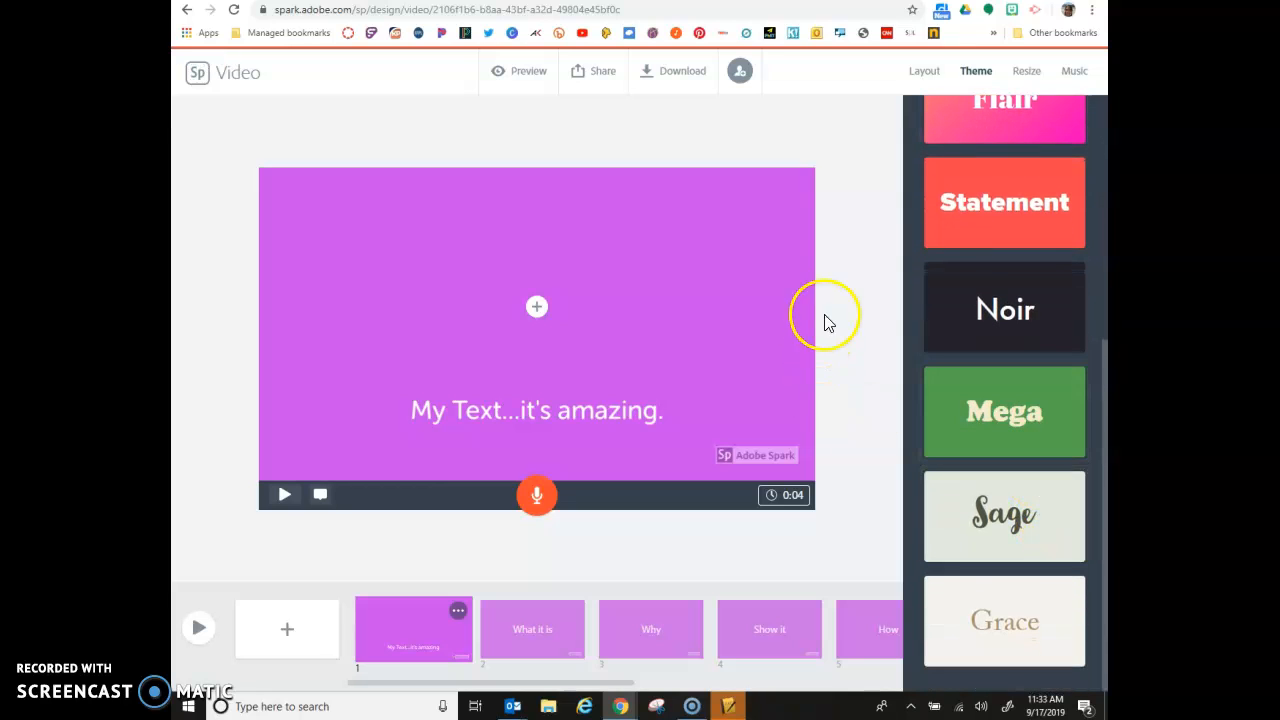
{"action": "scroll", "coordinate": [990, 140], "scroll_direction": "up", "scroll_amount": 4}
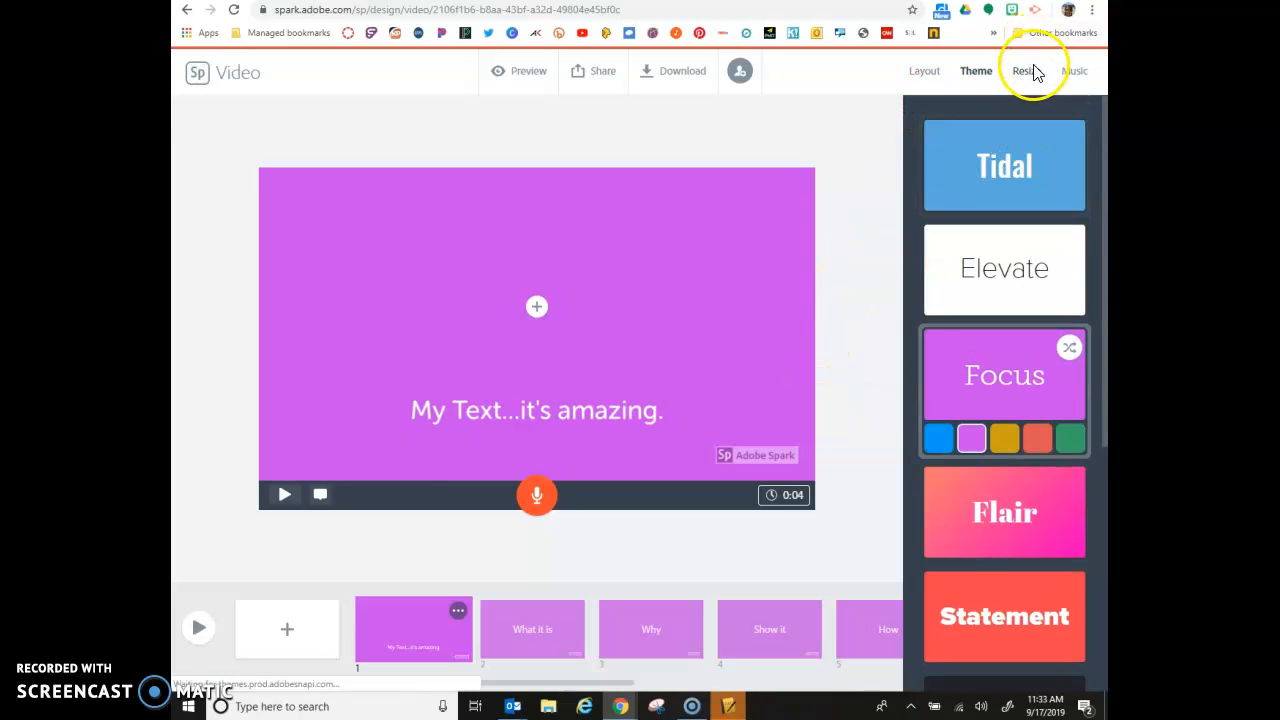
- Set Wandering Guitar as the video's background music and return to the slide layout options
{"action": "left_click", "coordinate": [1029, 68]}
{"action": "left_click", "coordinate": [1077, 86]}
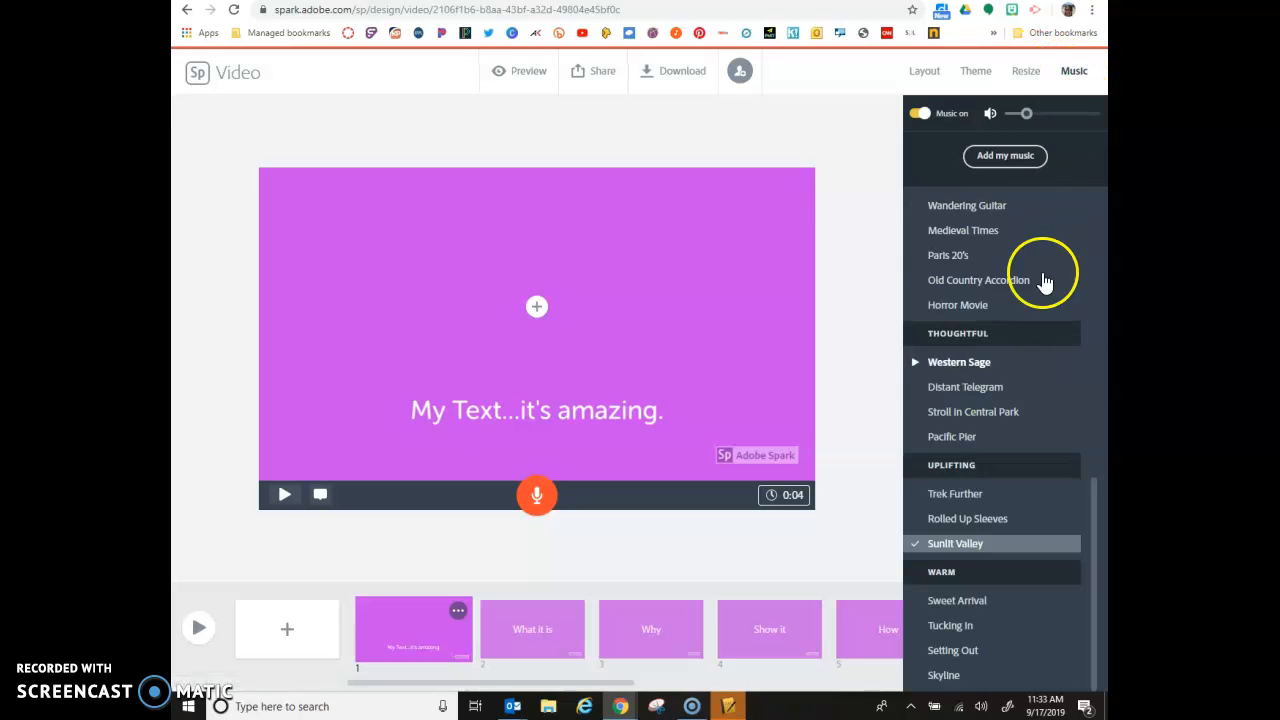
{"action": "left_click", "coordinate": [1001, 210]}
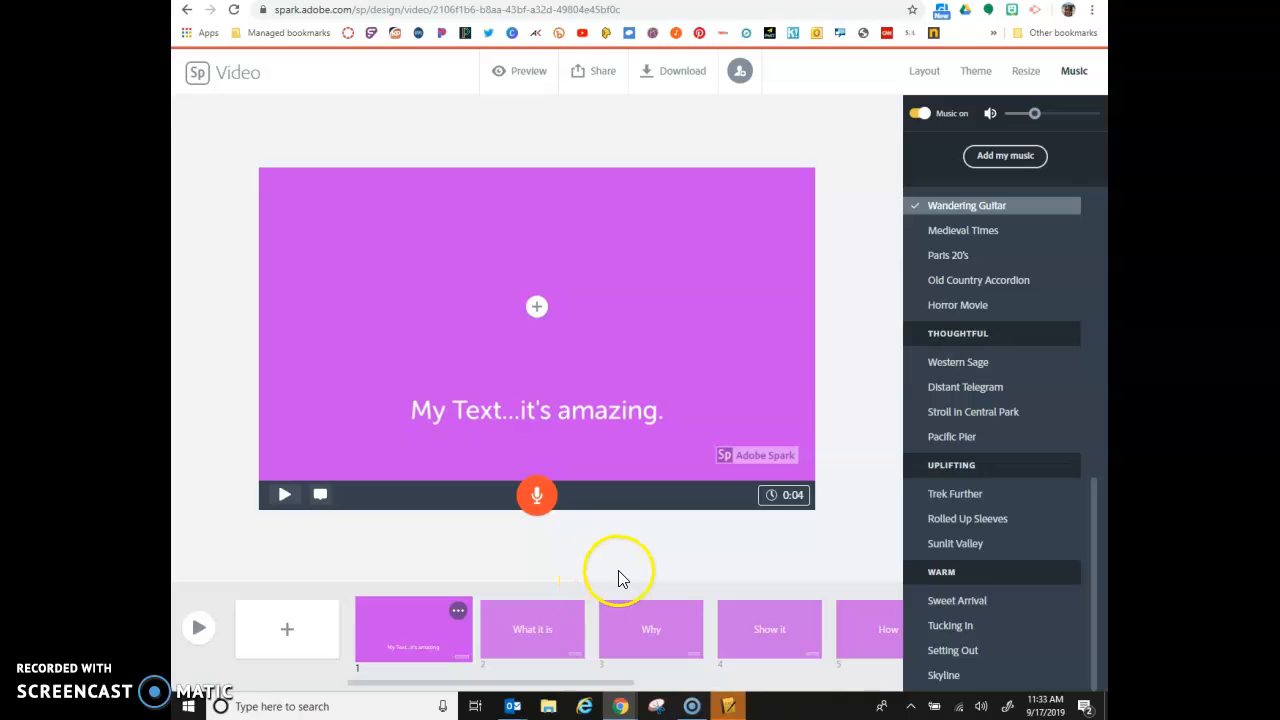
{"action": "left_click", "coordinate": [914, 74]}
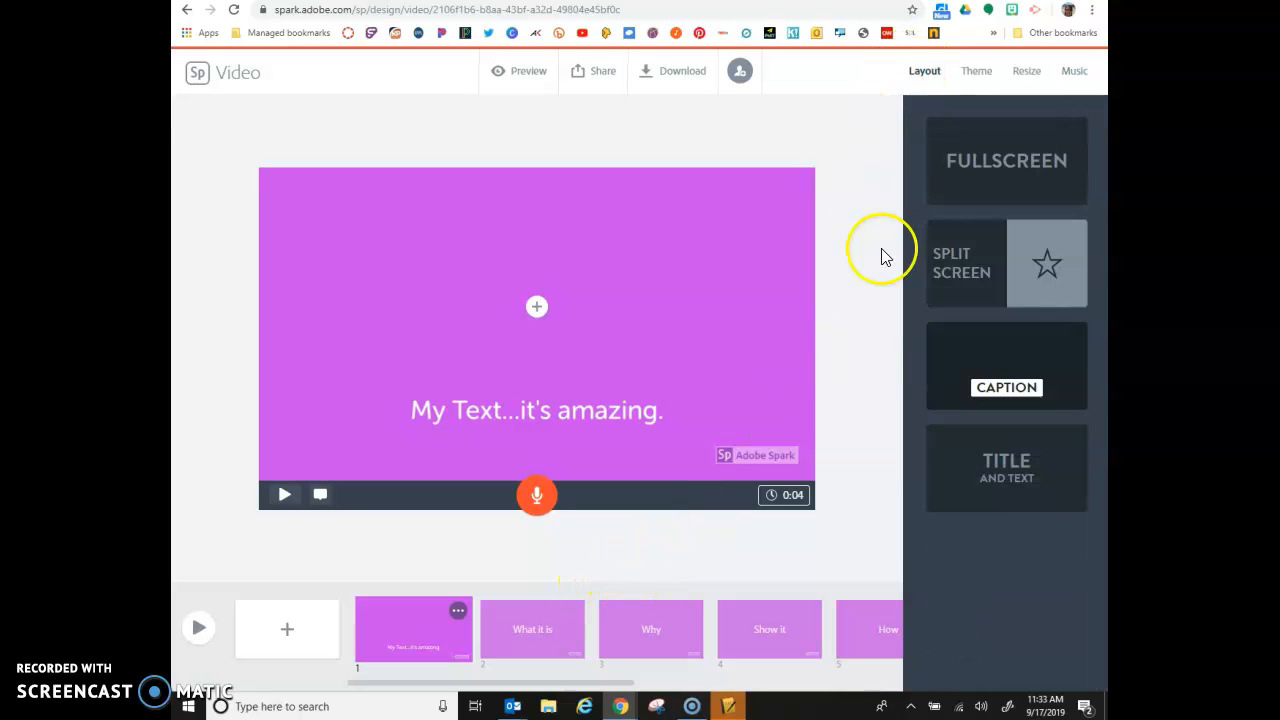
- Try to record voice narration on the first slide and dismiss the microphone permission request
{"action": "left_click", "coordinate": [553, 503]}
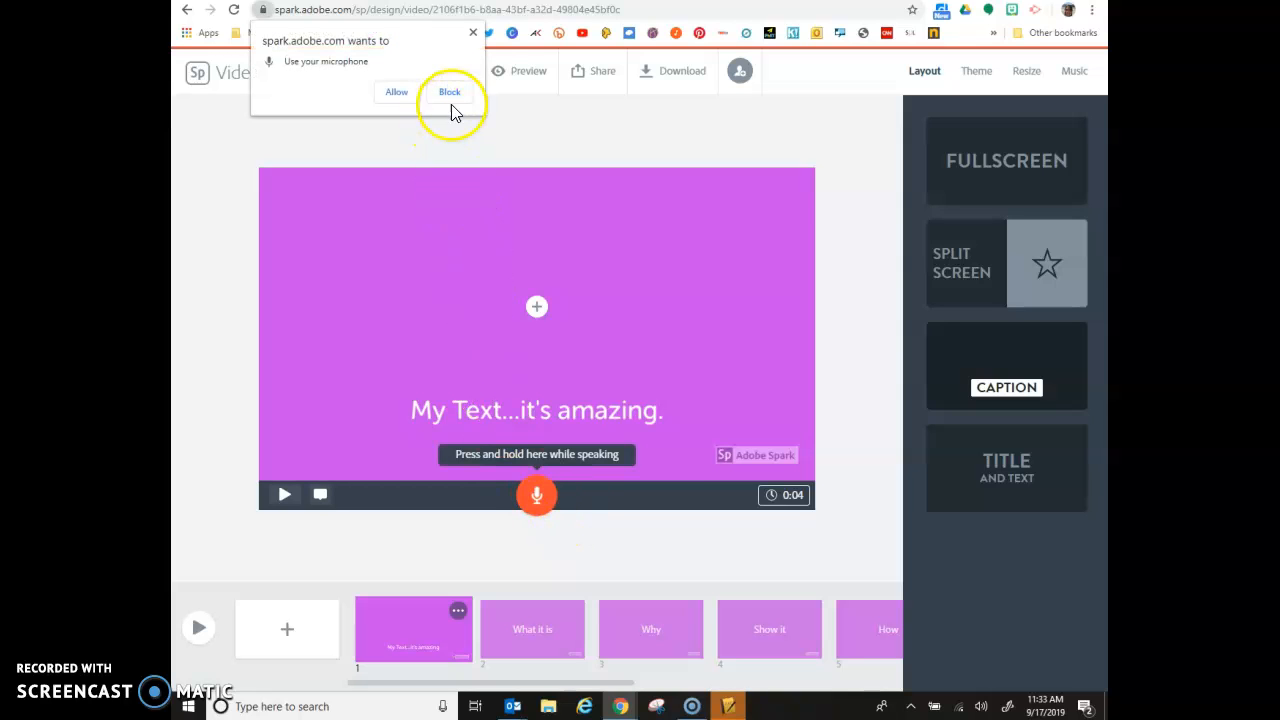
{"action": "left_click", "coordinate": [473, 32]}
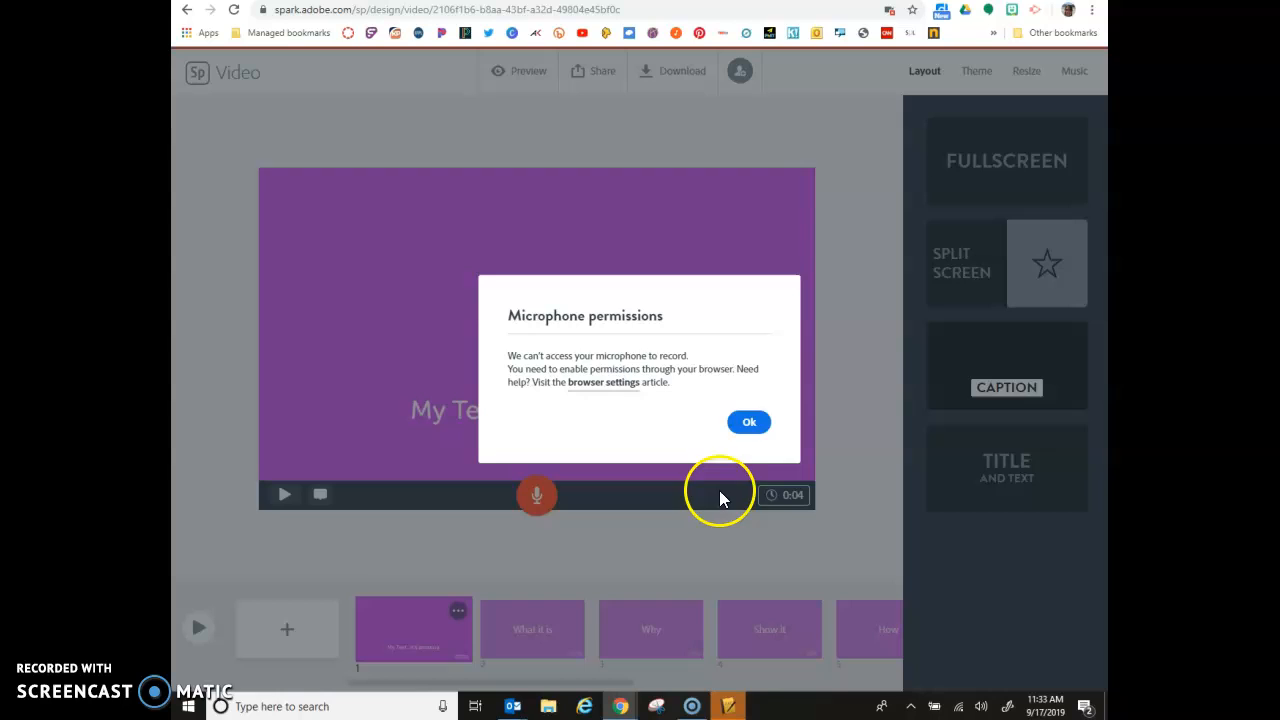
{"action": "left_click", "coordinate": [749, 421]}
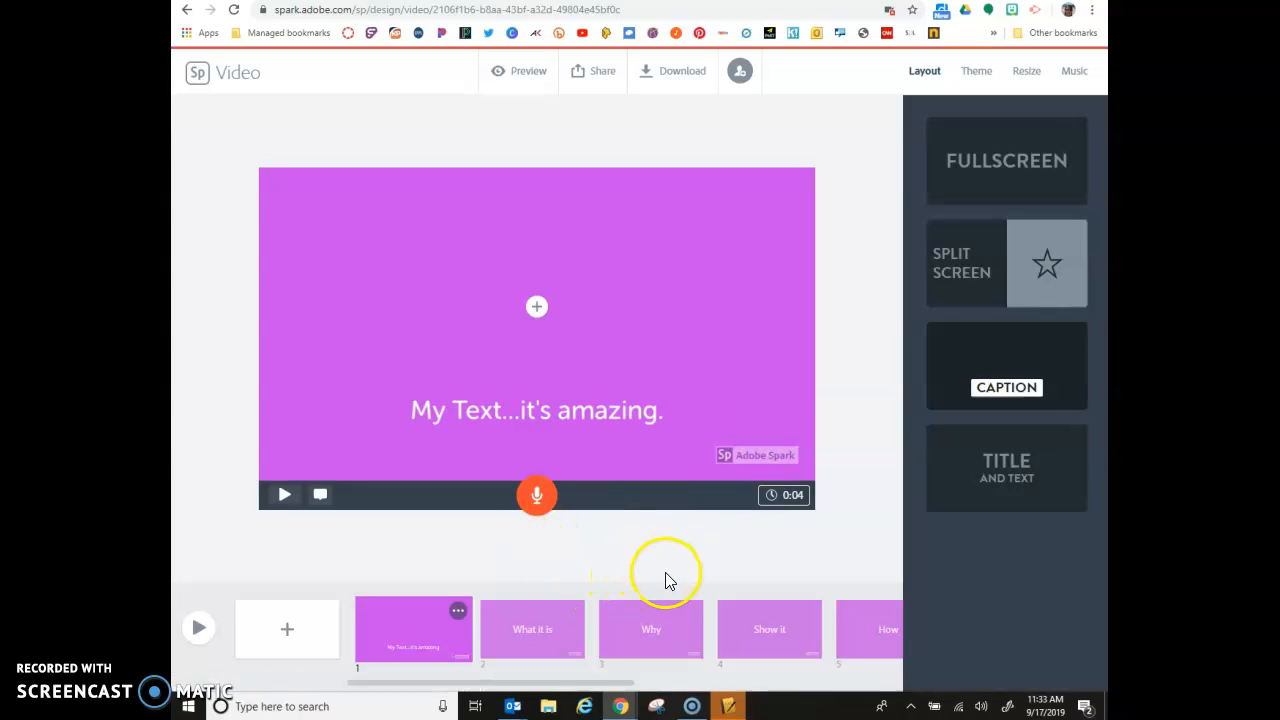
- Try the Split Screen layout on the What it is slide, then delete that slide and the Why slide
{"action": "left_click", "coordinate": [577, 622]}
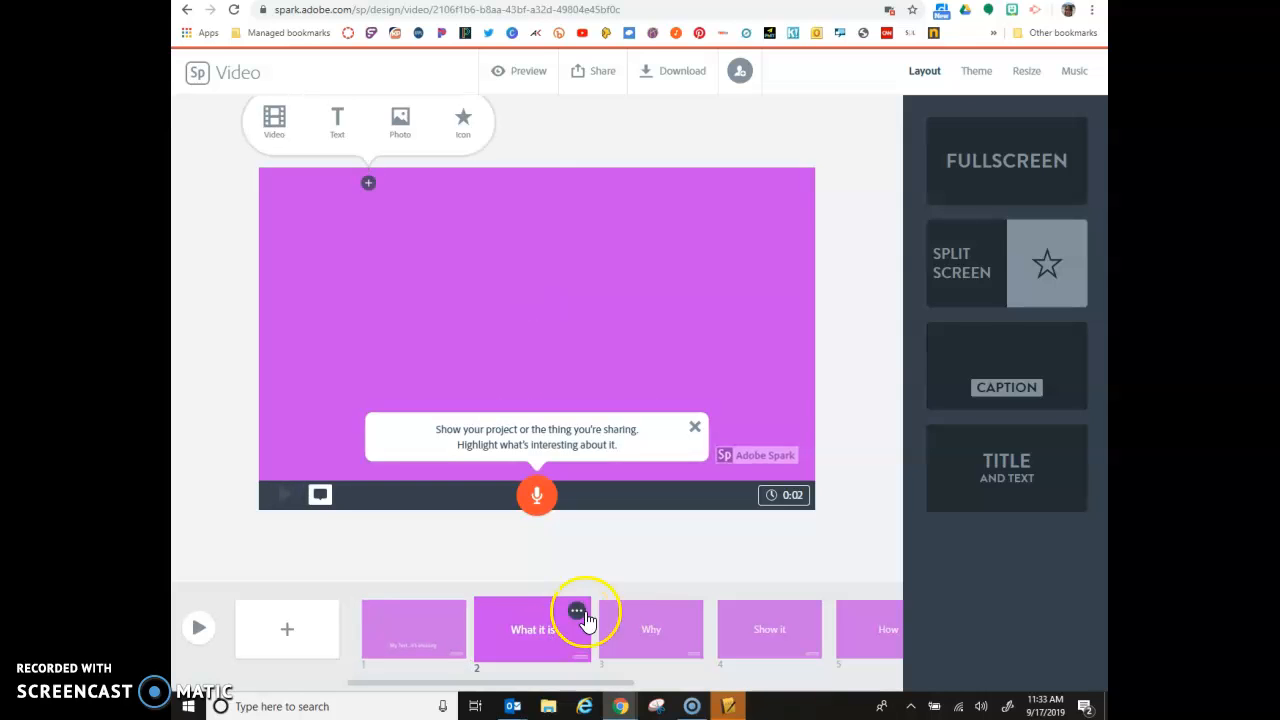
{"action": "left_click", "coordinate": [987, 262]}
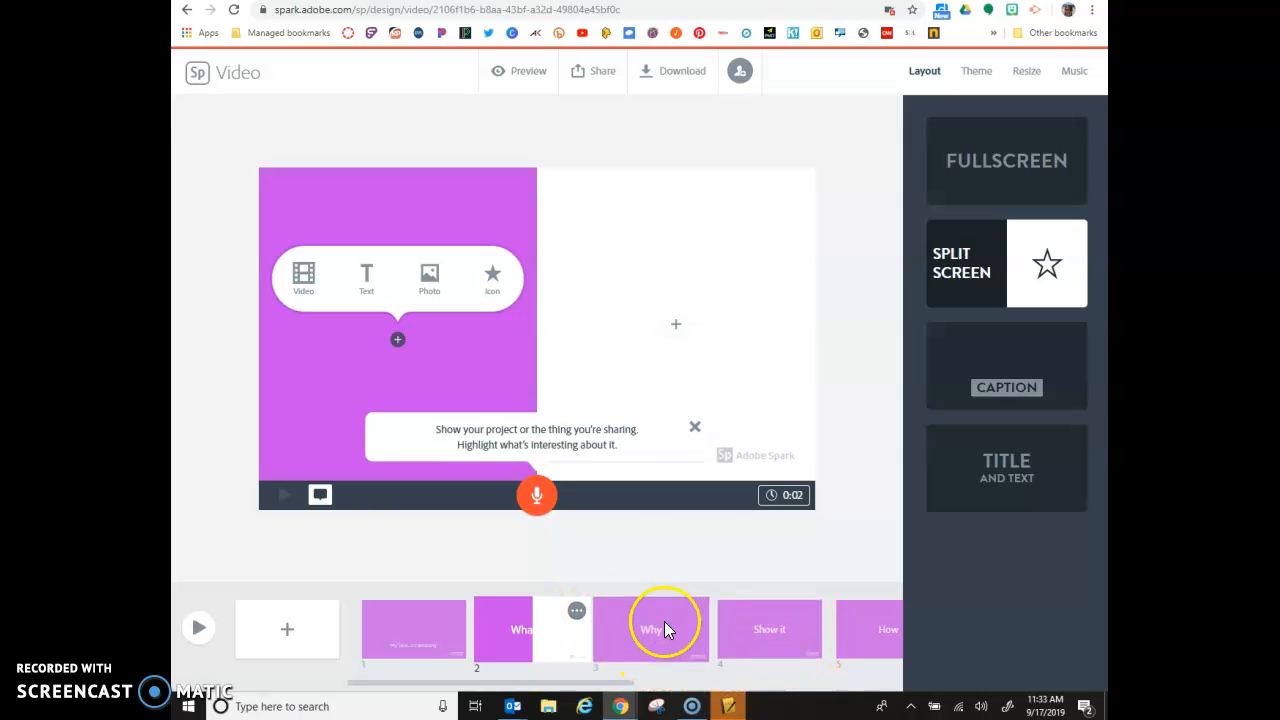
{"action": "left_click", "coordinate": [577, 612]}
{"action": "left_click", "coordinate": [551, 521]}
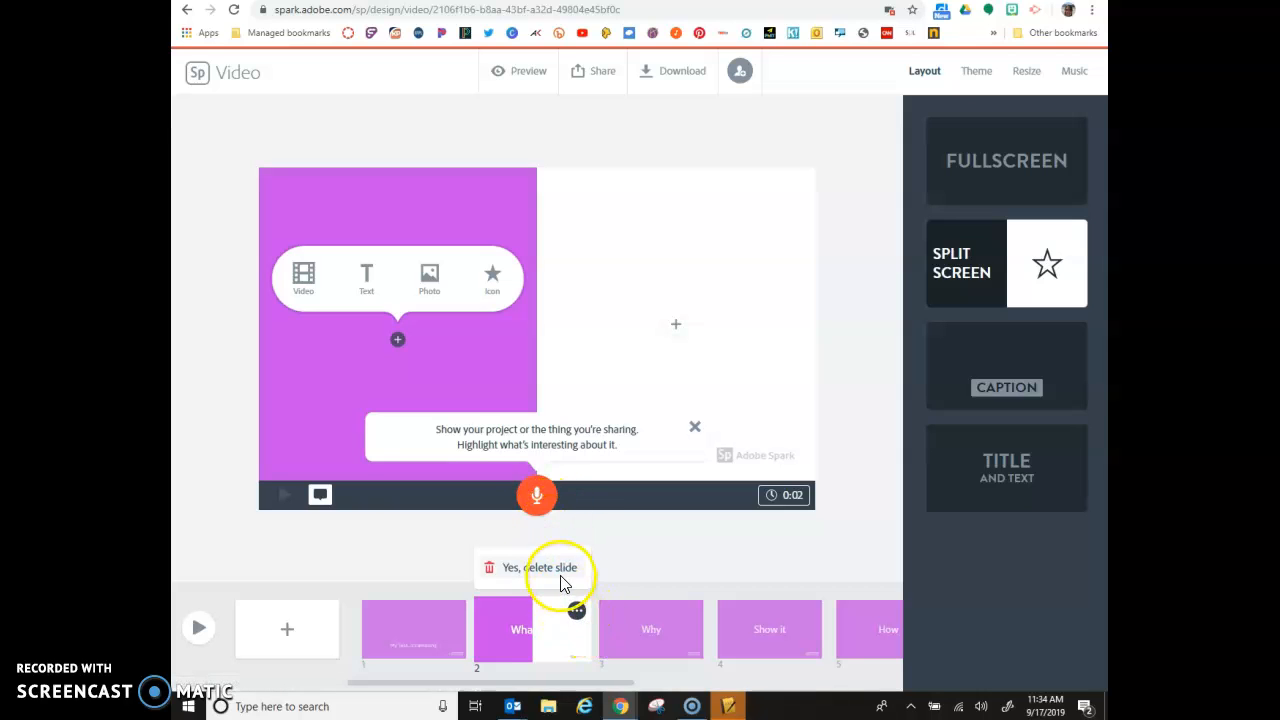
{"action": "left_click", "coordinate": [556, 568]}
{"action": "left_click", "coordinate": [577, 611]}
{"action": "left_click", "coordinate": [553, 523]}
{"action": "left_click", "coordinate": [561, 575]}
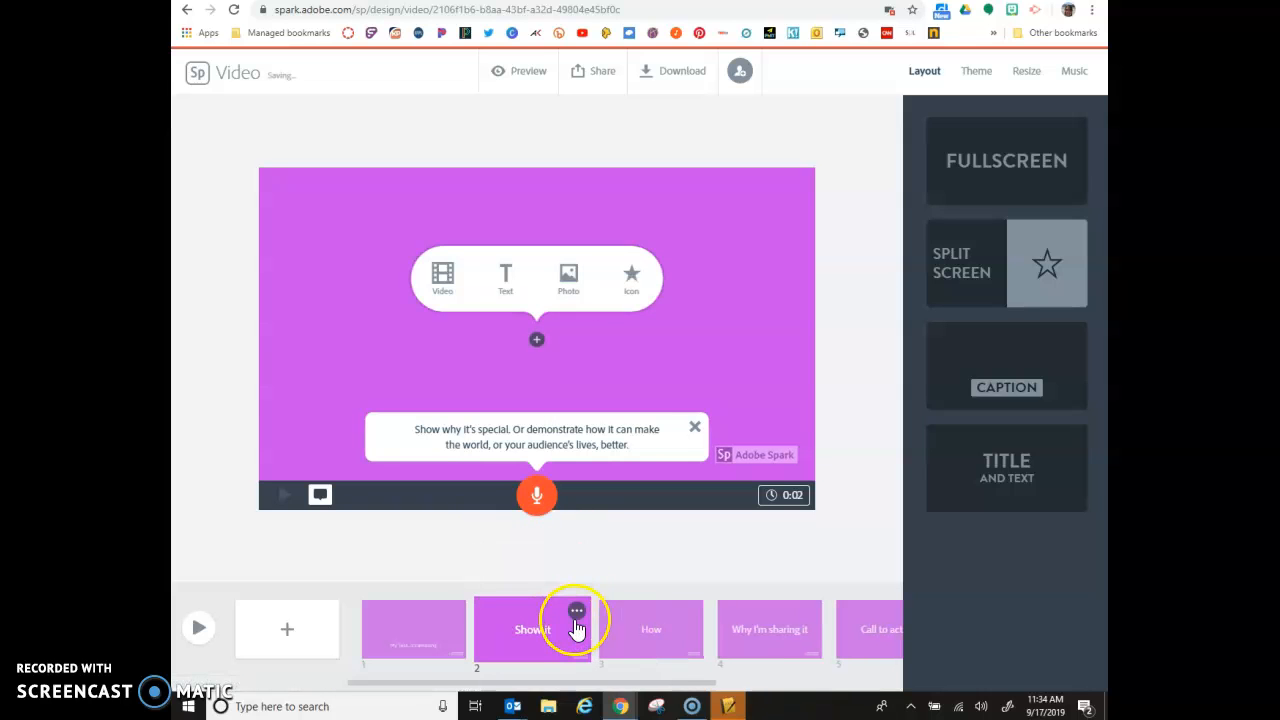
- Delete the Show it and How slides from the storyboard
{"action": "left_click", "coordinate": [578, 612]}
{"action": "left_click", "coordinate": [550, 525]}
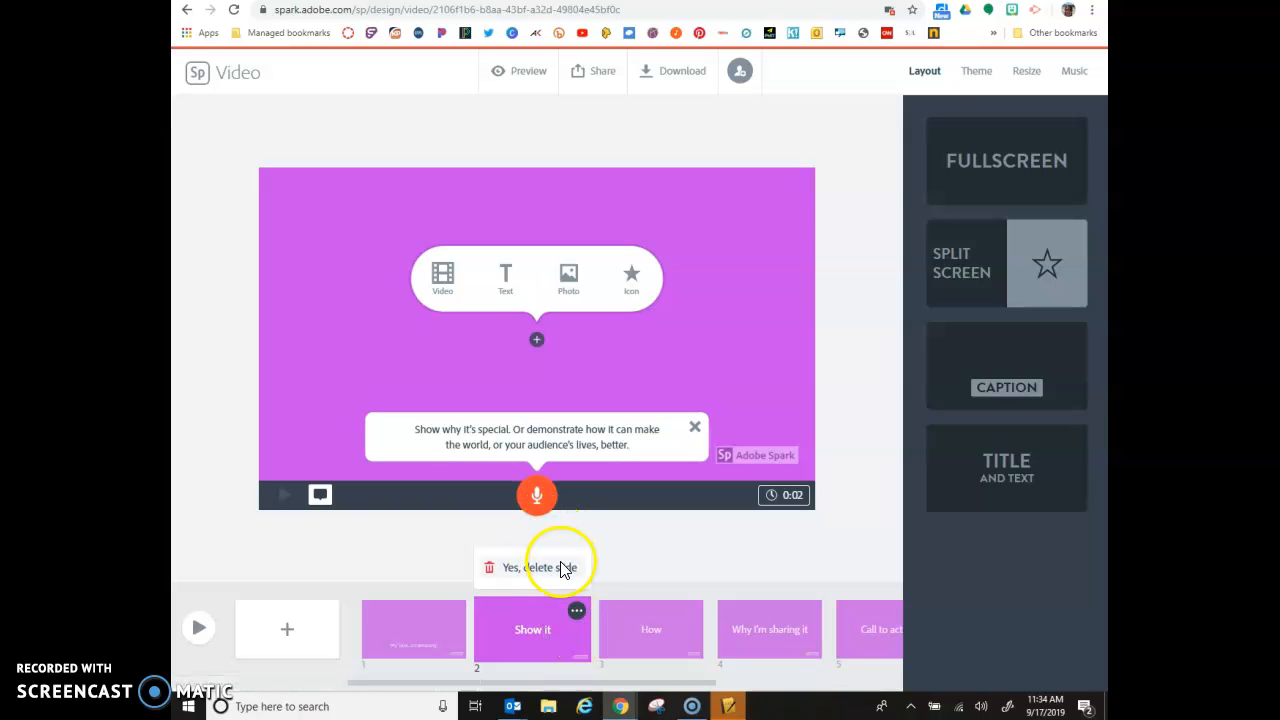
{"action": "left_click", "coordinate": [558, 566]}
{"action": "left_click", "coordinate": [577, 609]}
{"action": "left_click", "coordinate": [556, 528]}
{"action": "left_click", "coordinate": [551, 568]}
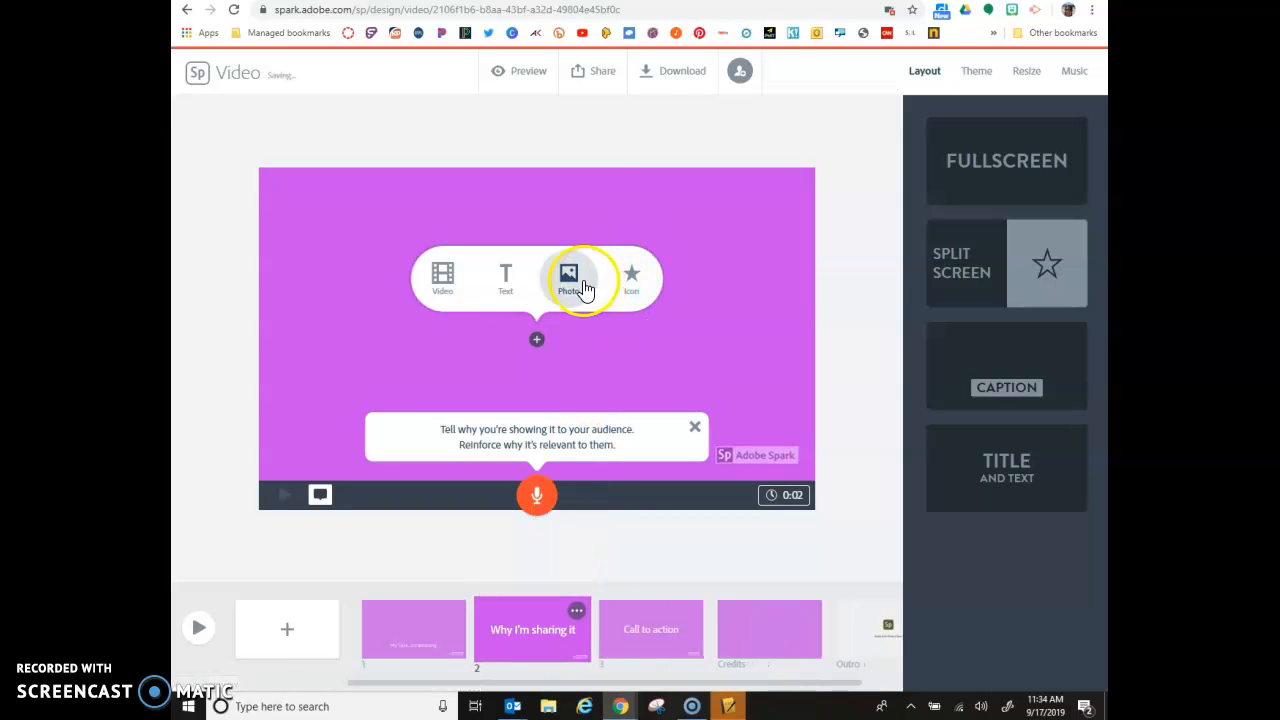
- Apply the Split Screen layout to the Why I'm sharing it slide and fill one half with a free skiing photo of a skier facing forward
{"action": "left_click", "coordinate": [1066, 285]}
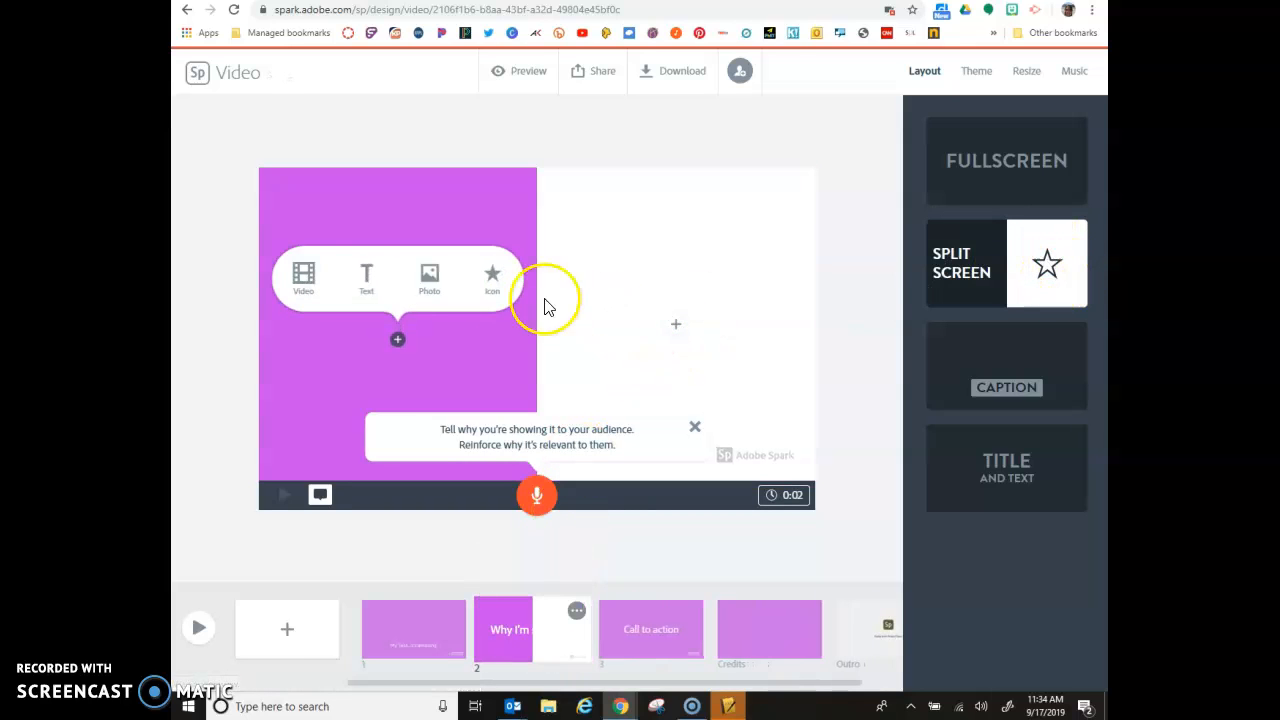
{"action": "left_click", "coordinate": [447, 285]}
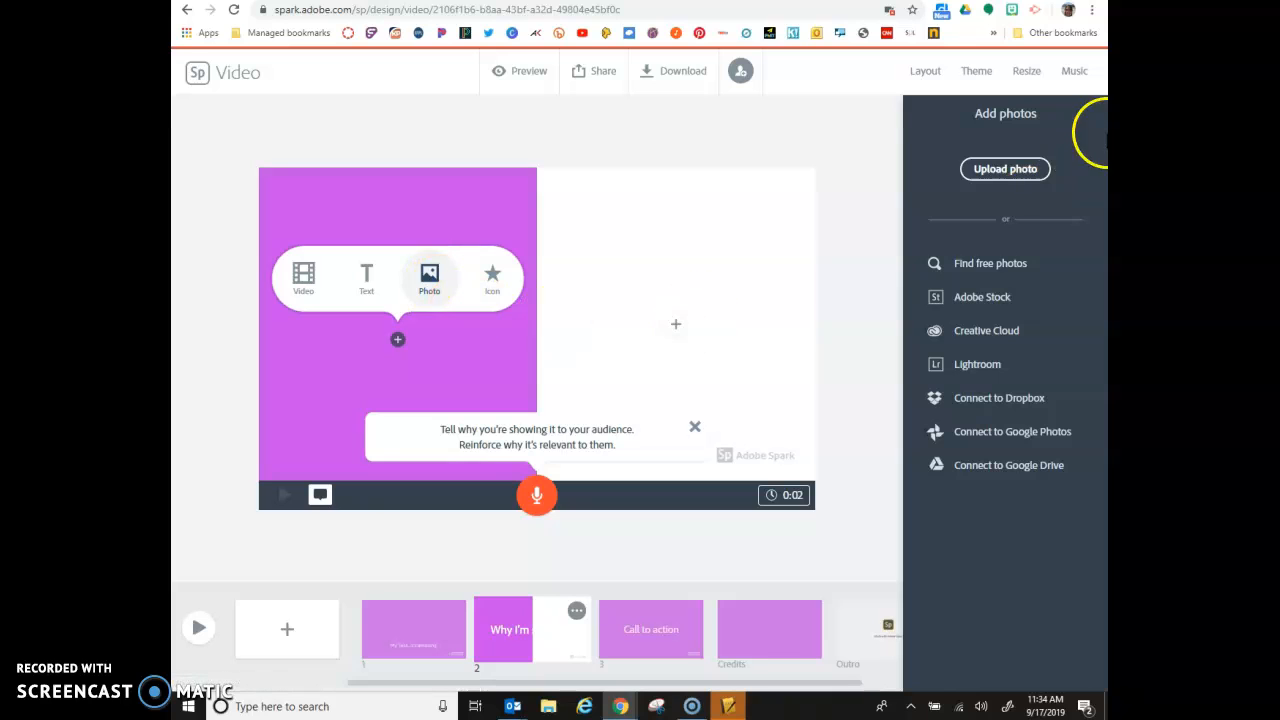
{"action": "left_click", "coordinate": [1015, 266]}
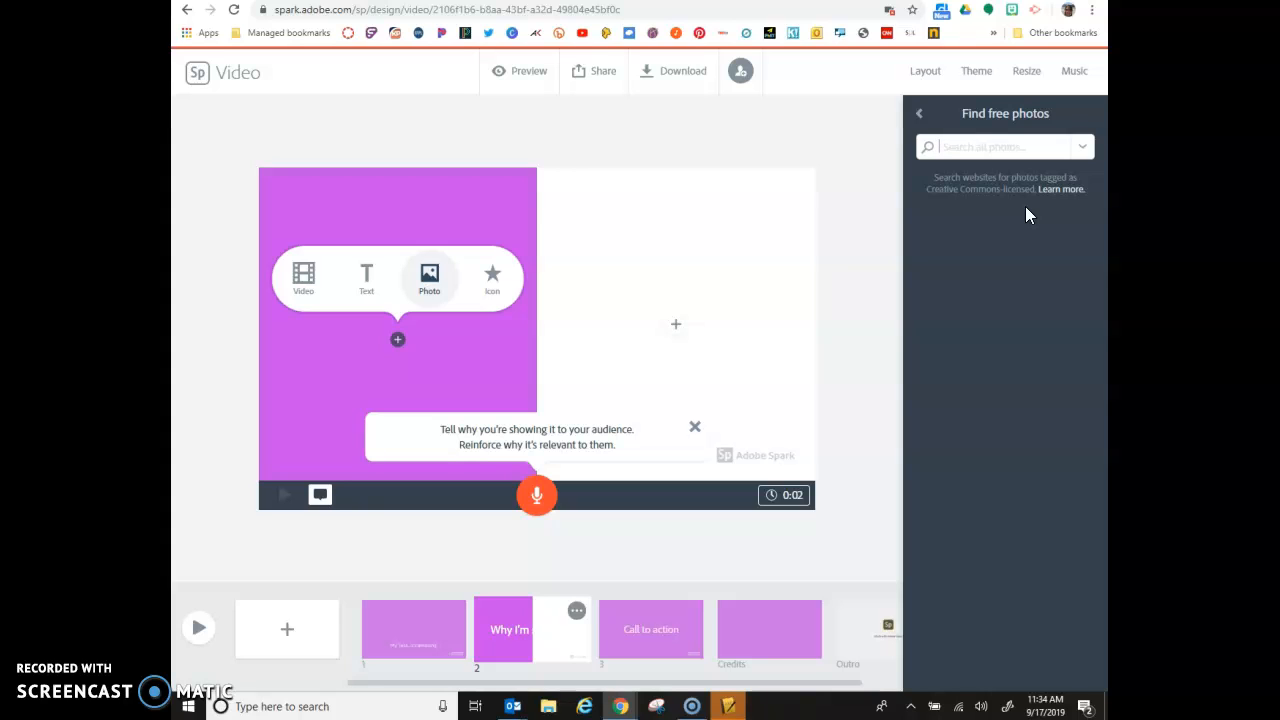
{"action": "type", "text": "skiing"}
{"action": "key", "text": "Return"}
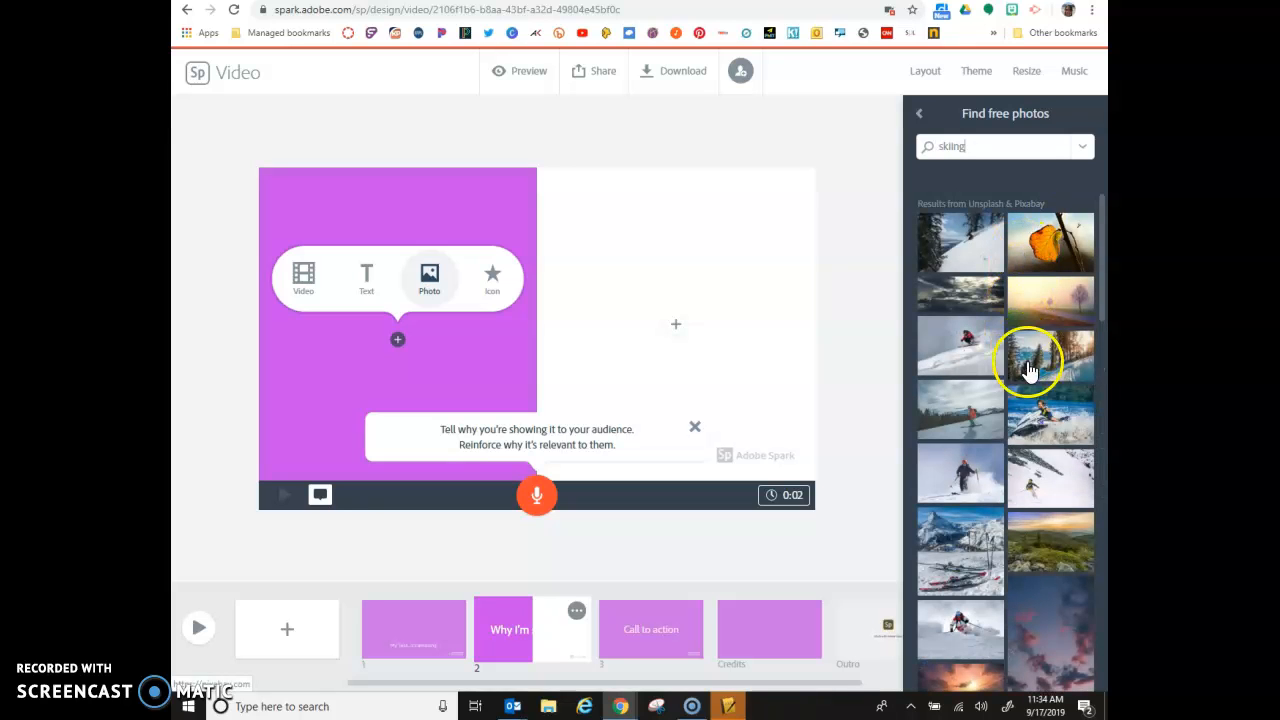
{"action": "left_click", "coordinate": [970, 488]}
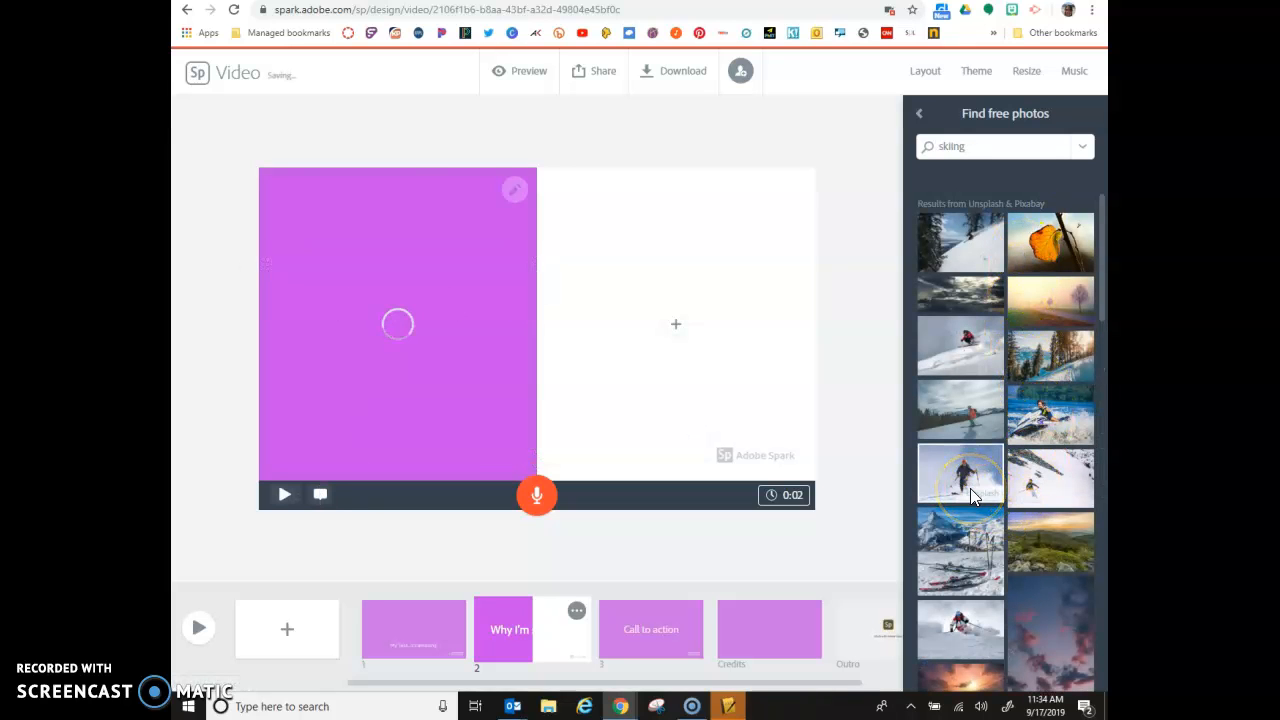
- Add the text "I love to ski!" to the empty half of the split-screen slide
{"action": "left_click", "coordinate": [677, 333]}
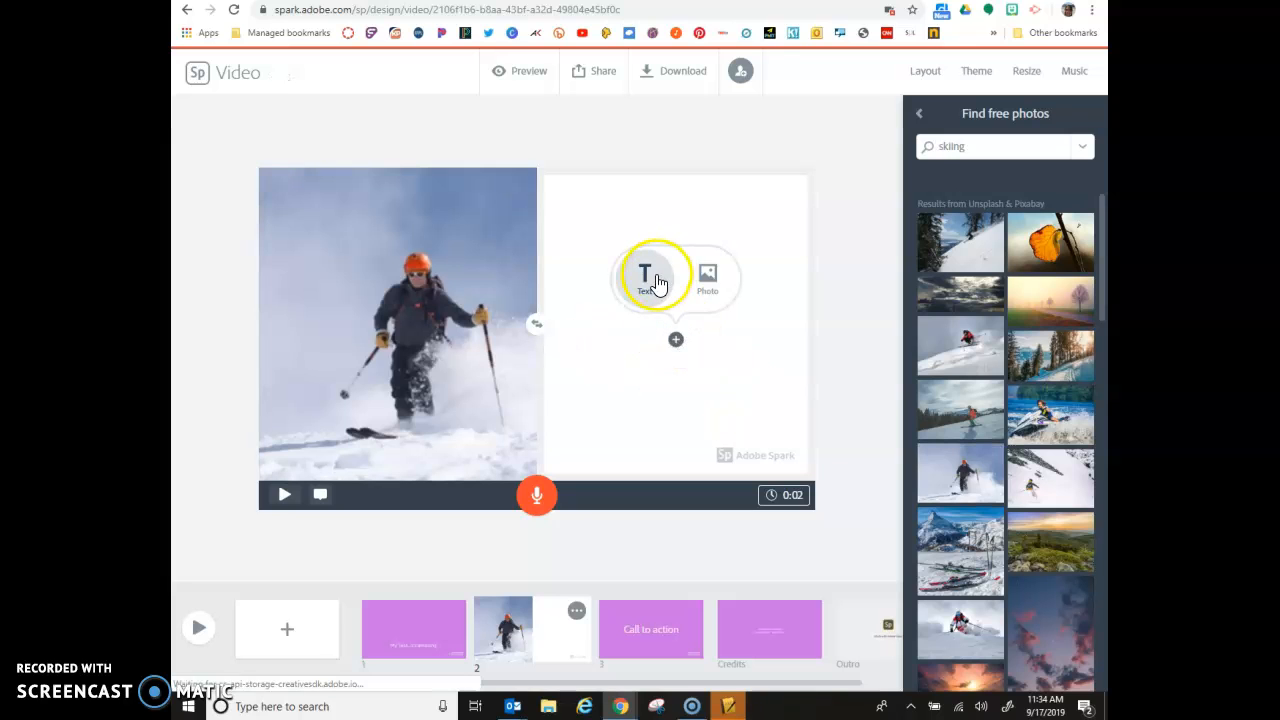
{"action": "left_click", "coordinate": [652, 275]}
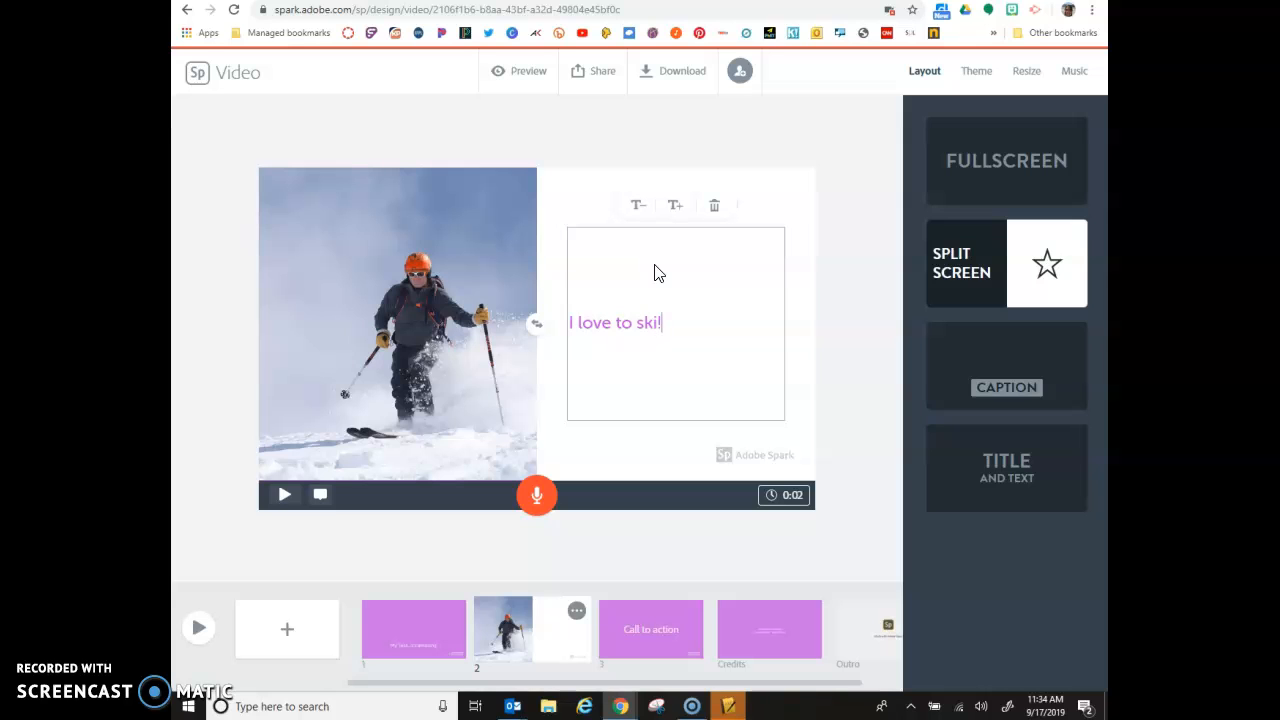
{"action": "left_click", "coordinate": [837, 331]}
- Delete the Call to action slide and preview the video
{"action": "left_click", "coordinate": [674, 635]}
{"action": "left_click", "coordinate": [695, 610]}
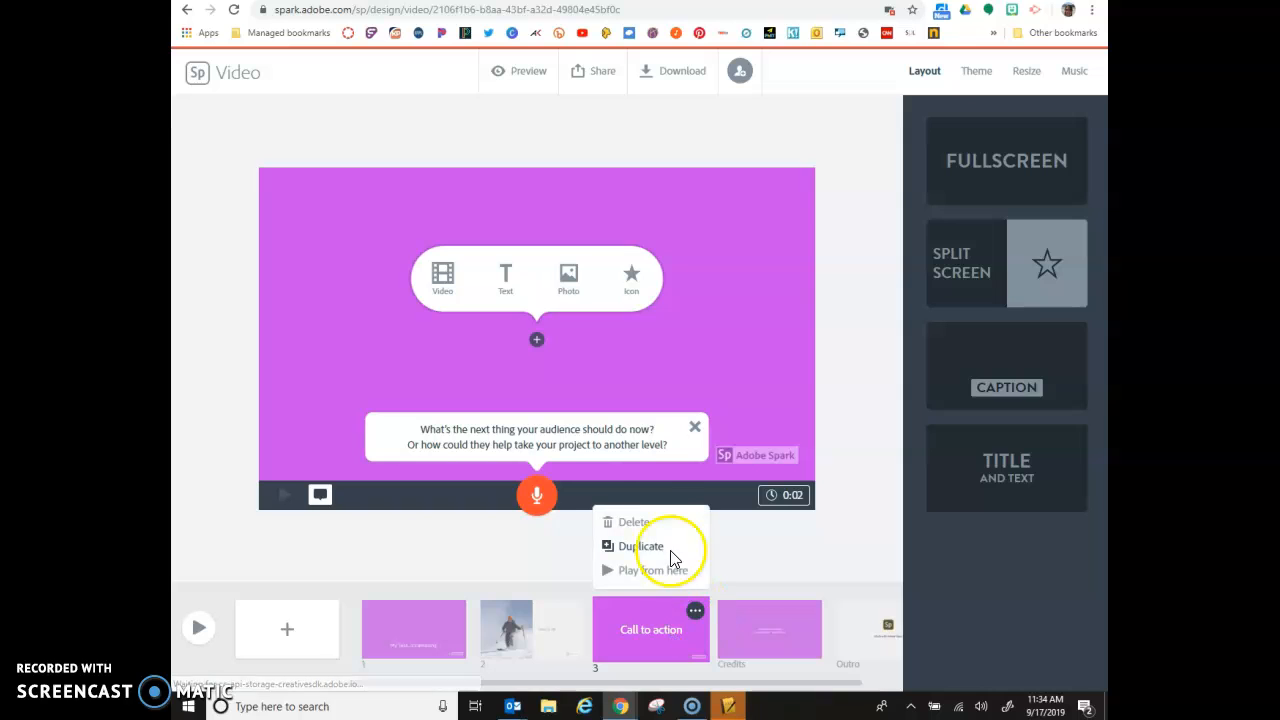
{"action": "left_click", "coordinate": [652, 522]}
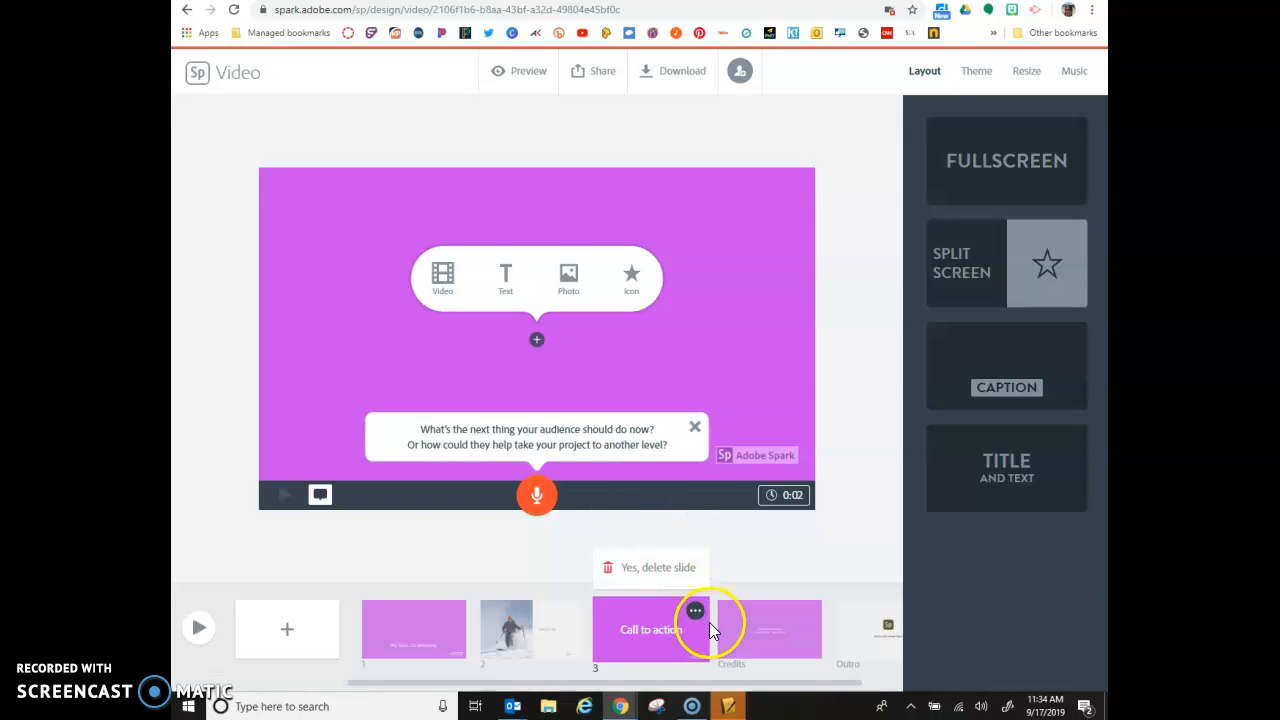
{"action": "left_click", "coordinate": [695, 610]}
{"action": "left_click", "coordinate": [662, 528]}
{"action": "left_click", "coordinate": [663, 572]}
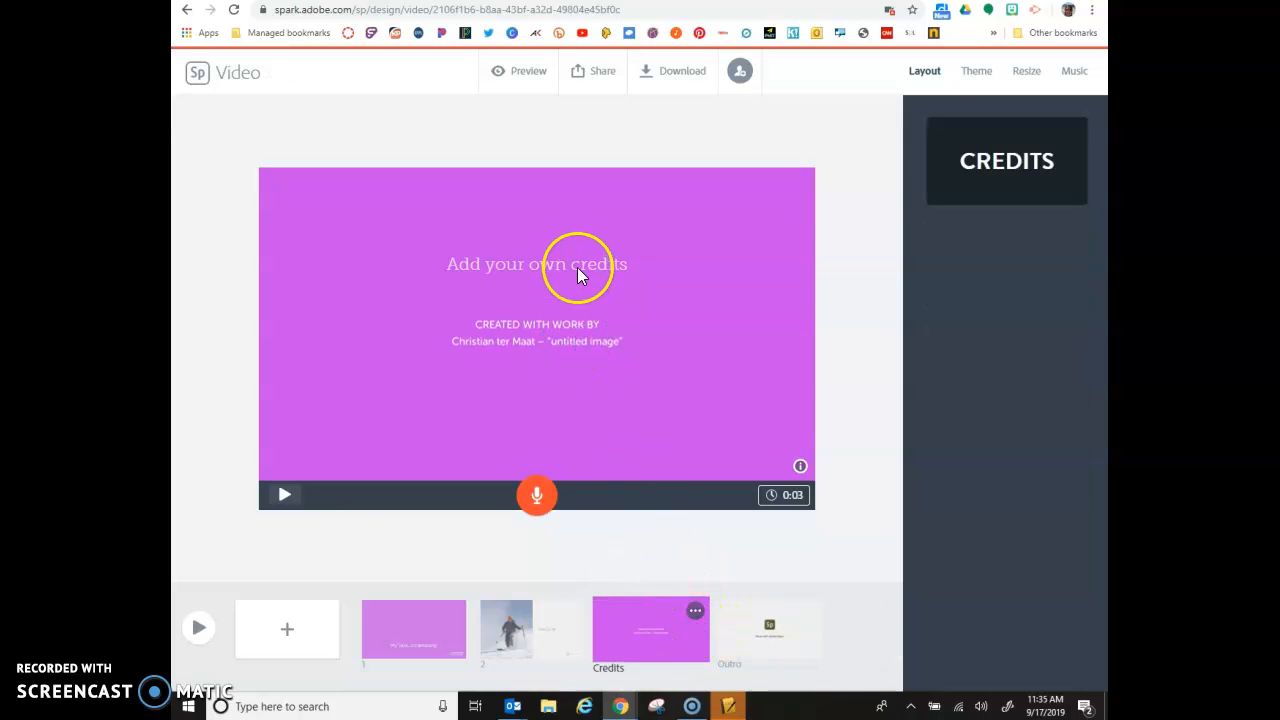
{"action": "left_click", "coordinate": [519, 74]}
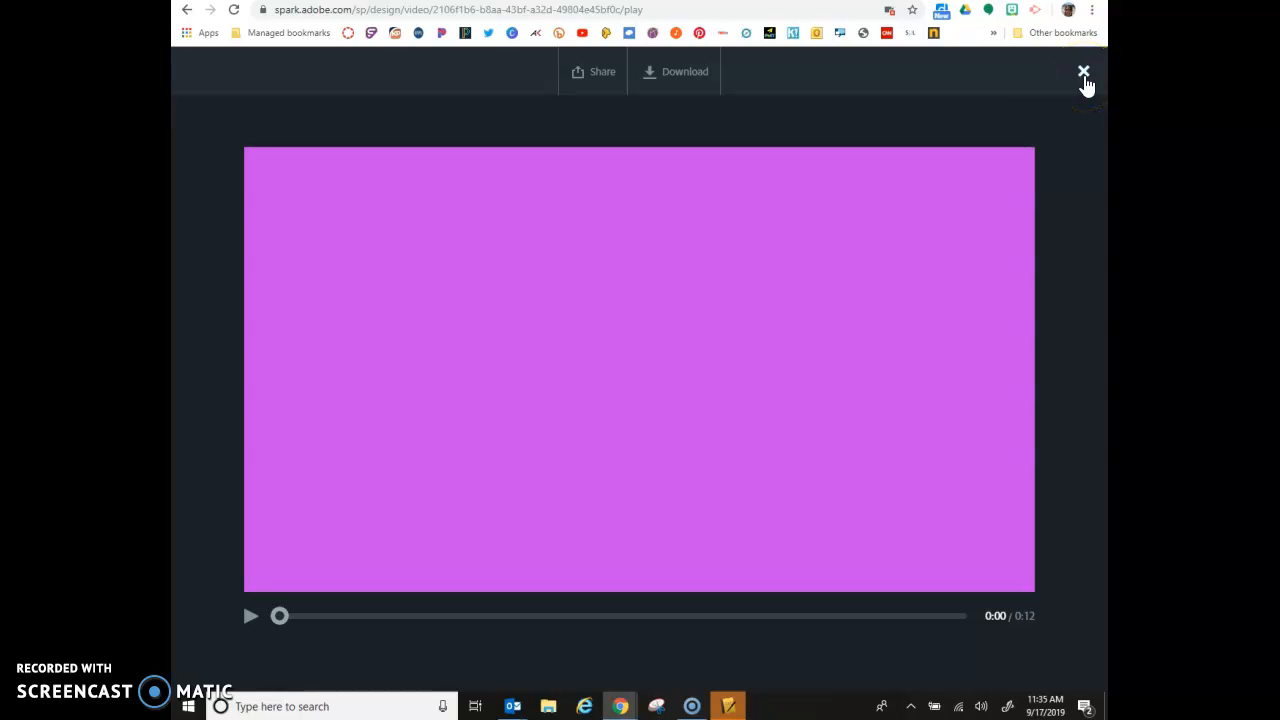
{"action": "left_click", "coordinate": [1083, 72]}
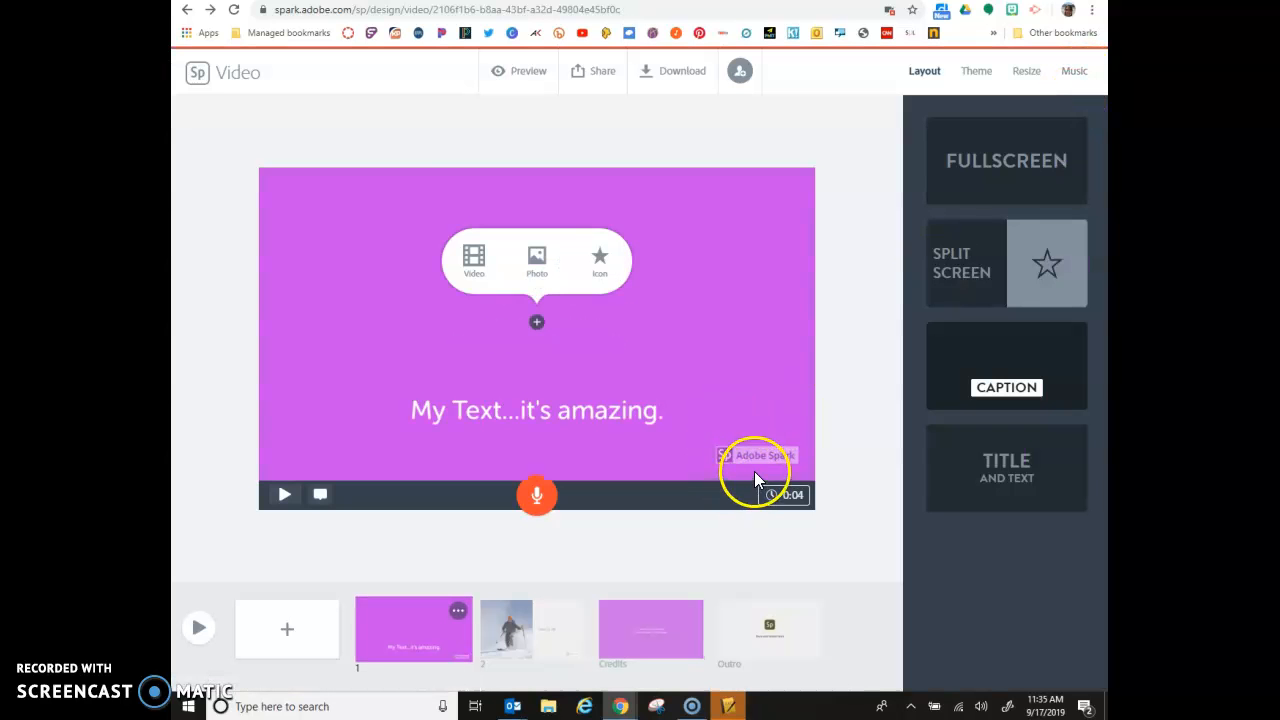
- Publish the My Stuff video with Get noticed switched off, create its shareable link and copy the link
{"action": "left_click", "coordinate": [585, 80]}
{"action": "left_click", "coordinate": [574, 108]}
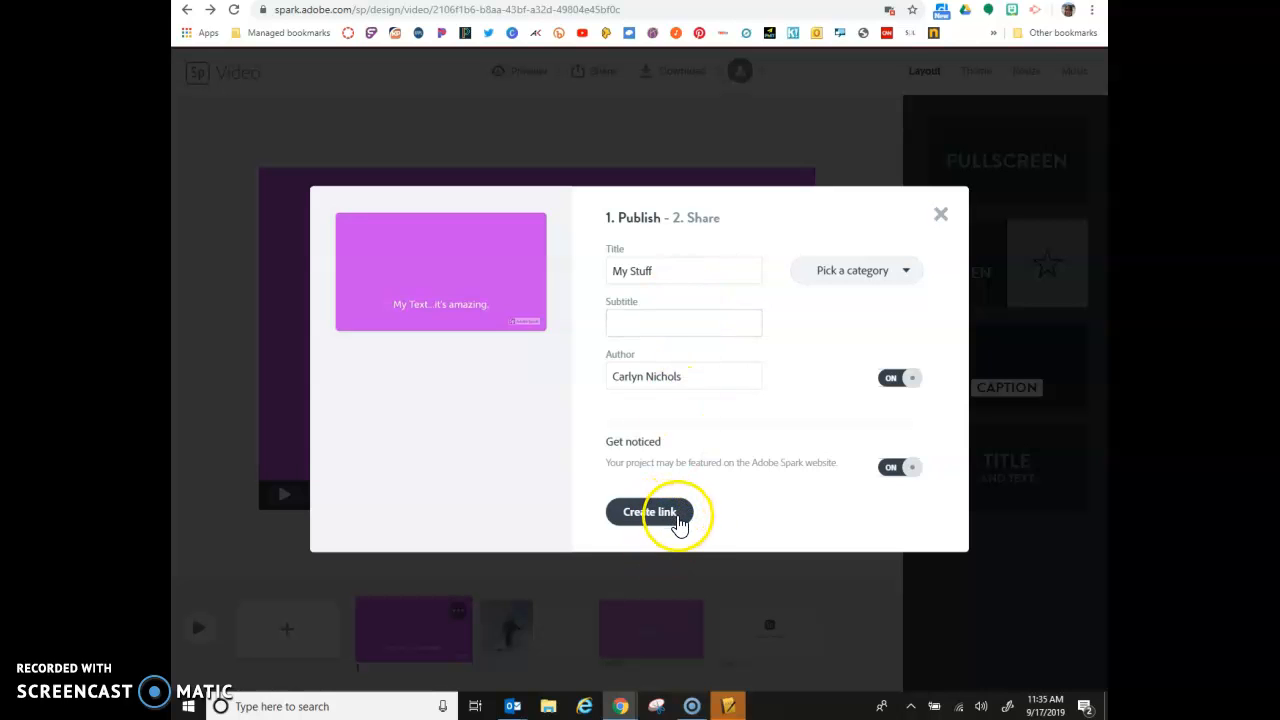
{"action": "left_click", "coordinate": [898, 468]}
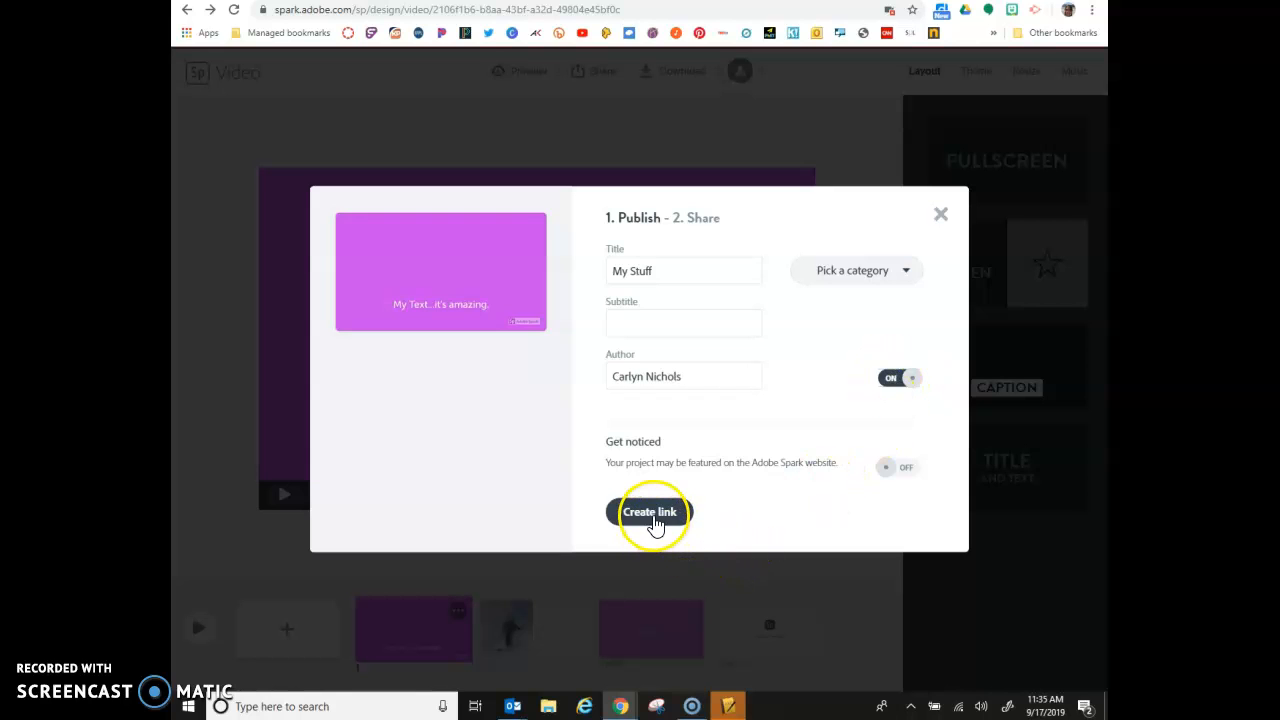
{"action": "left_click", "coordinate": [654, 519]}
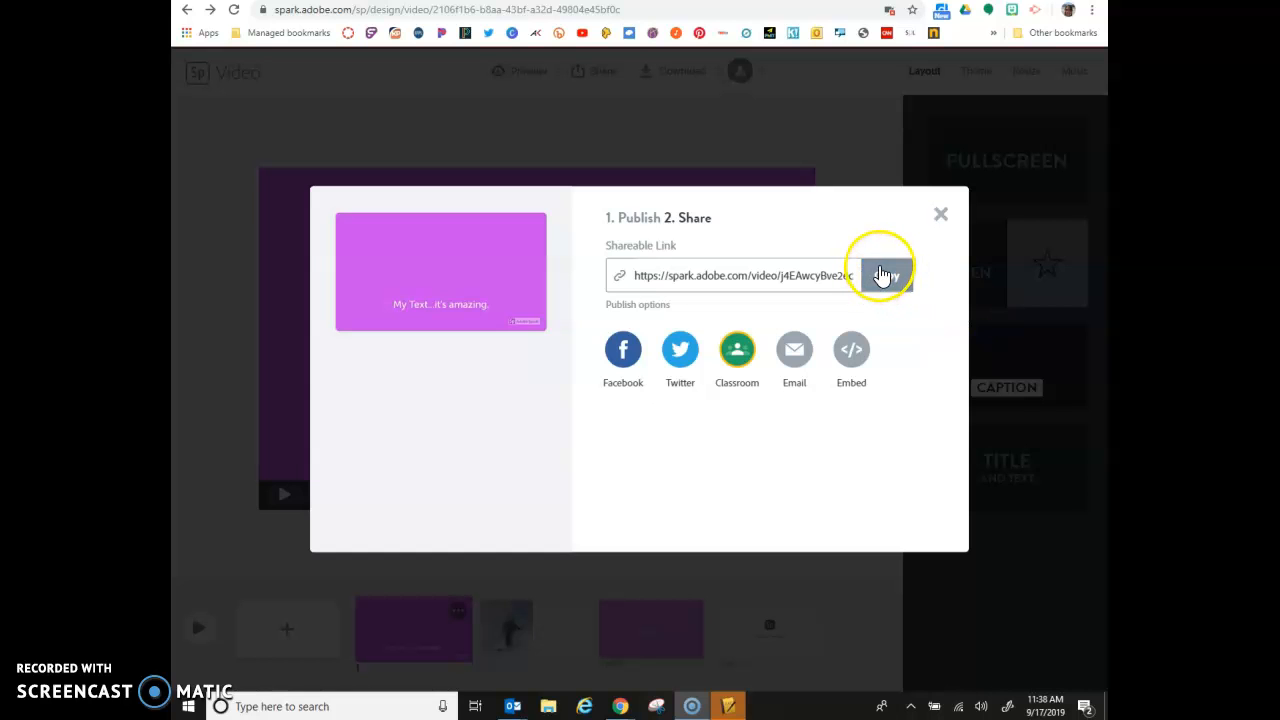
{"action": "left_click", "coordinate": [882, 276]}
- Switch to the Create w/Images Correctly assignment in Canvas and submit the copied video link as the Website URL
{"action": "left_click", "coordinate": [350, 1]}
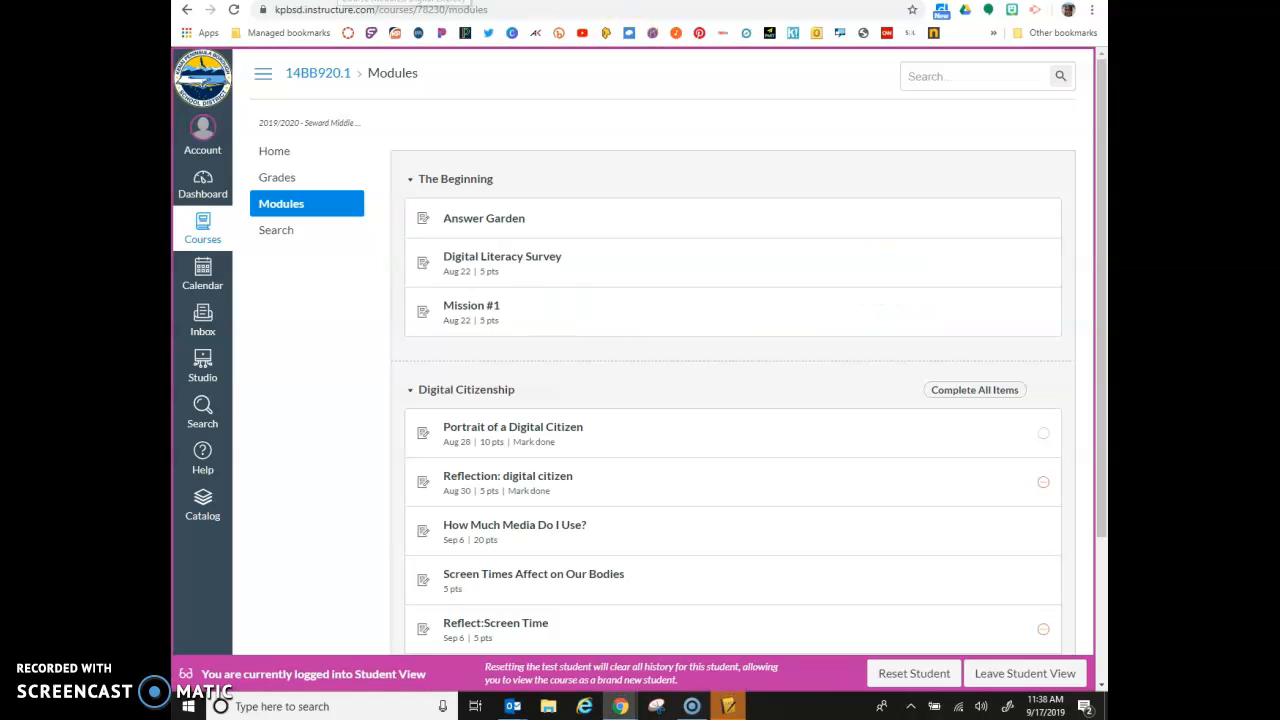
{"action": "left_click", "coordinate": [428, 1]}
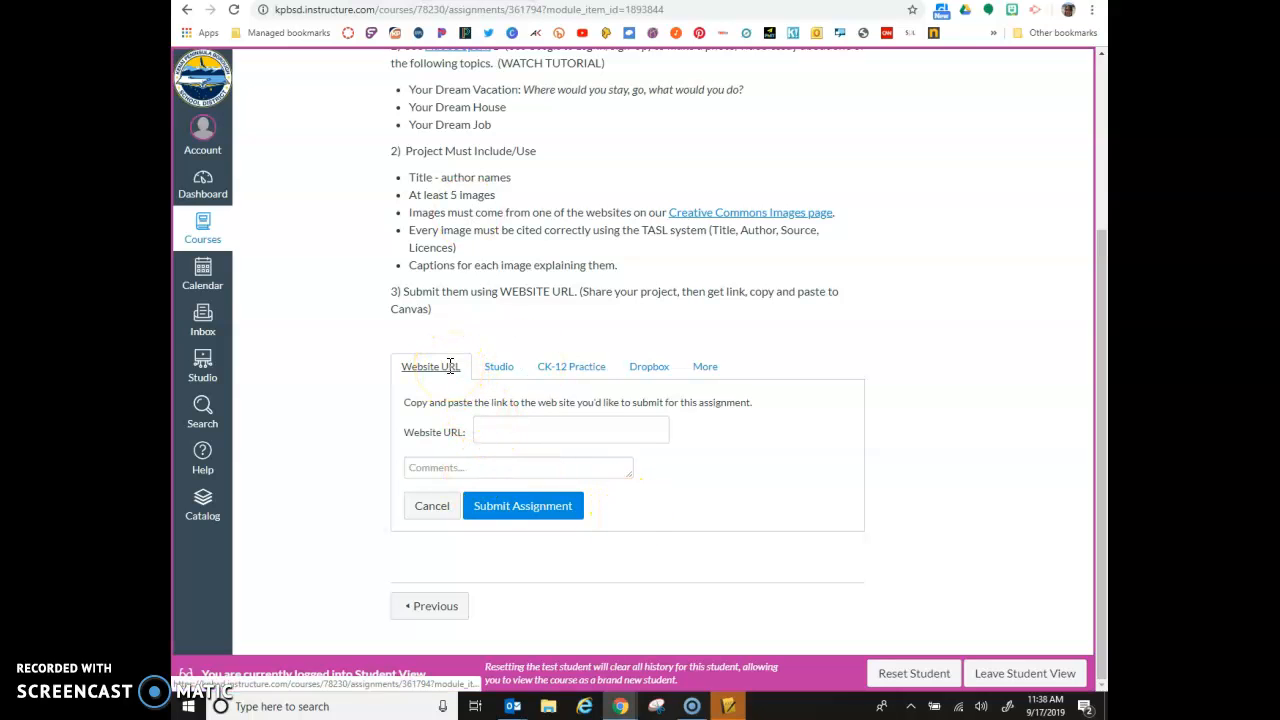
{"action": "left_click", "coordinate": [510, 433]}
{"action": "key", "text": "ctrl+v"}
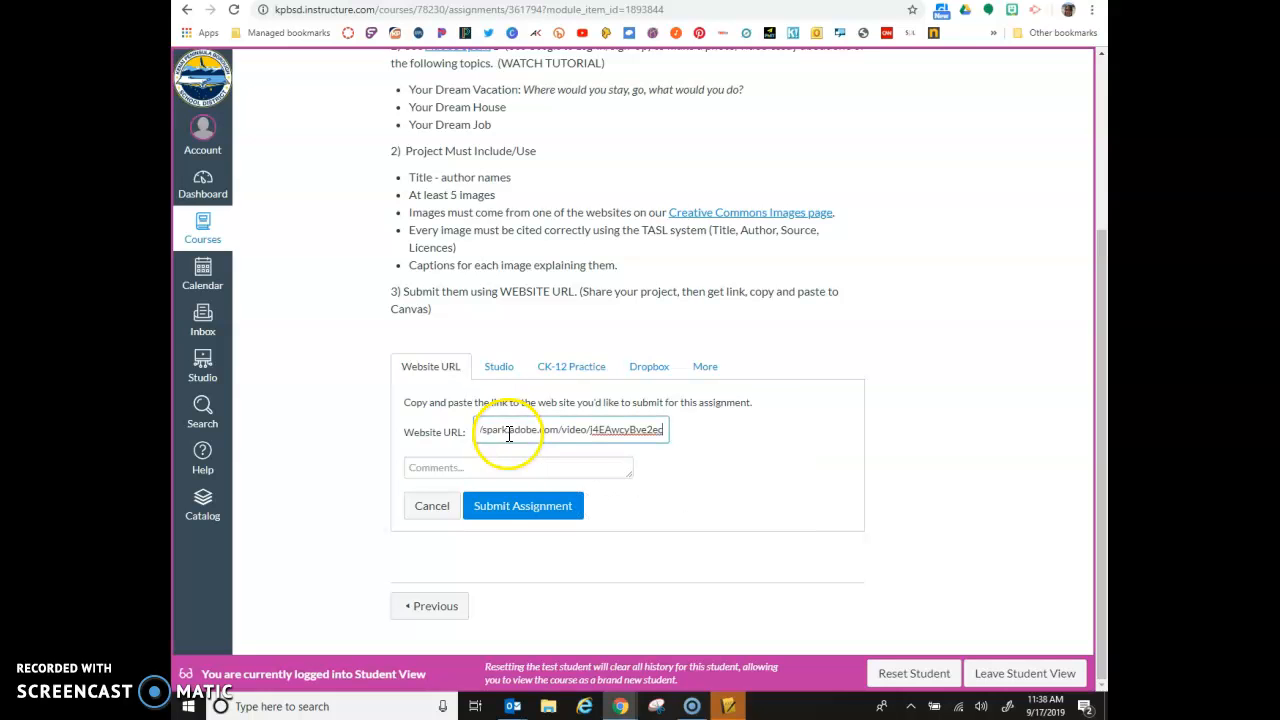
{"action": "left_click", "coordinate": [554, 516]}
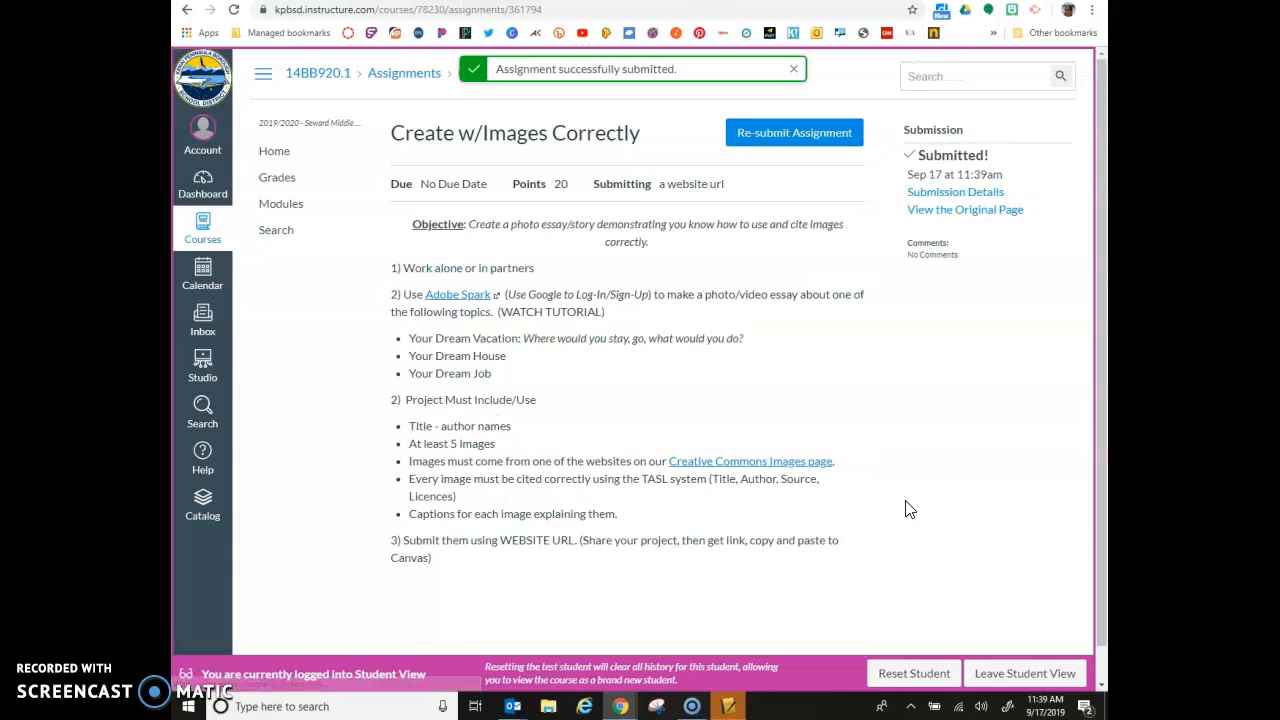
{"action": "left_click", "coordinate": [911, 500]}
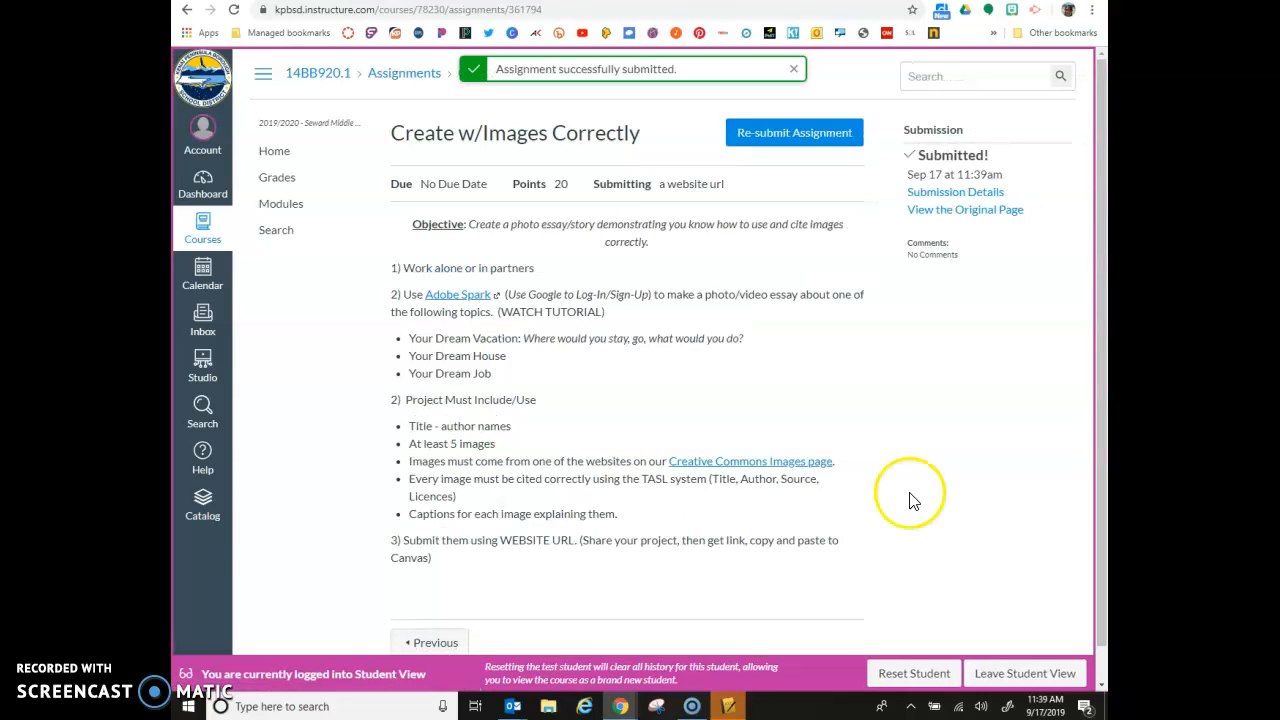